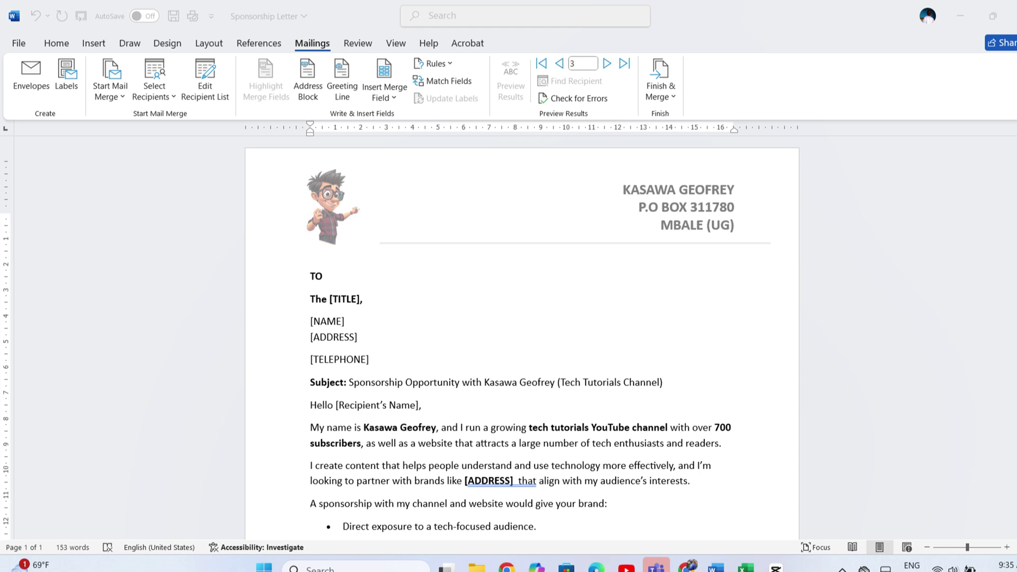
- Glance at the mail merge document types, then scroll through the recipients workbook in Excel
{"action": "left_click", "coordinate": [110, 88]}
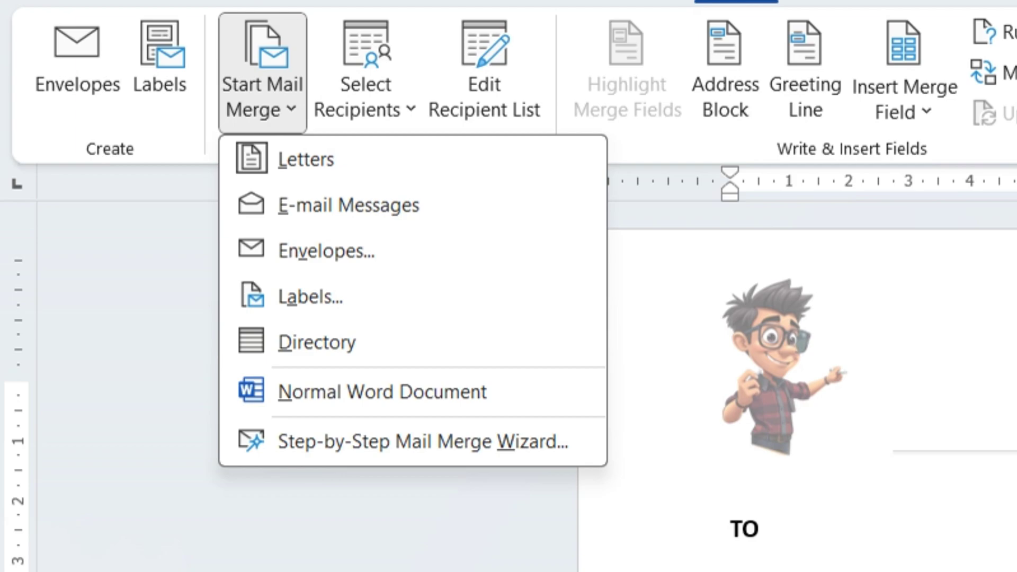
{"action": "key", "text": "Escape"}
{"action": "scroll", "coordinate": [586, 397], "scroll_direction": "down", "scroll_amount": 3}
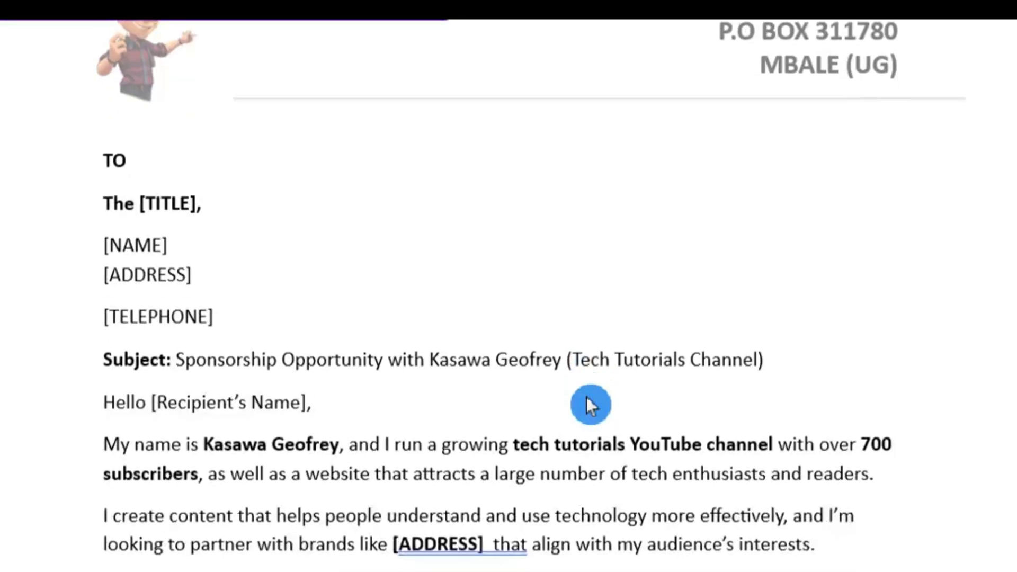
{"action": "scroll", "coordinate": [590, 405], "scroll_direction": "down", "scroll_amount": 10}
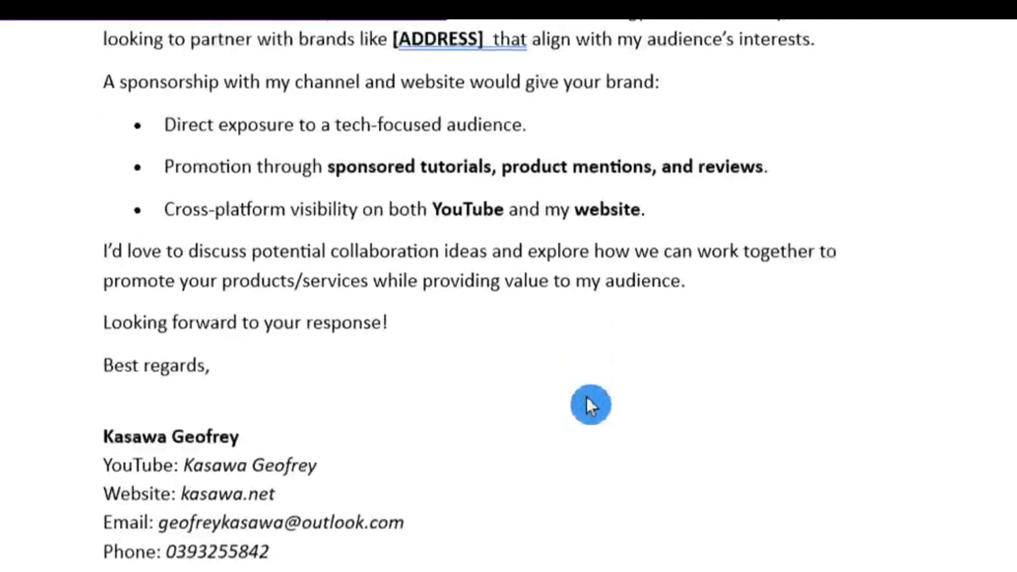
{"action": "scroll", "coordinate": [590, 405], "scroll_direction": "up", "scroll_amount": 12}
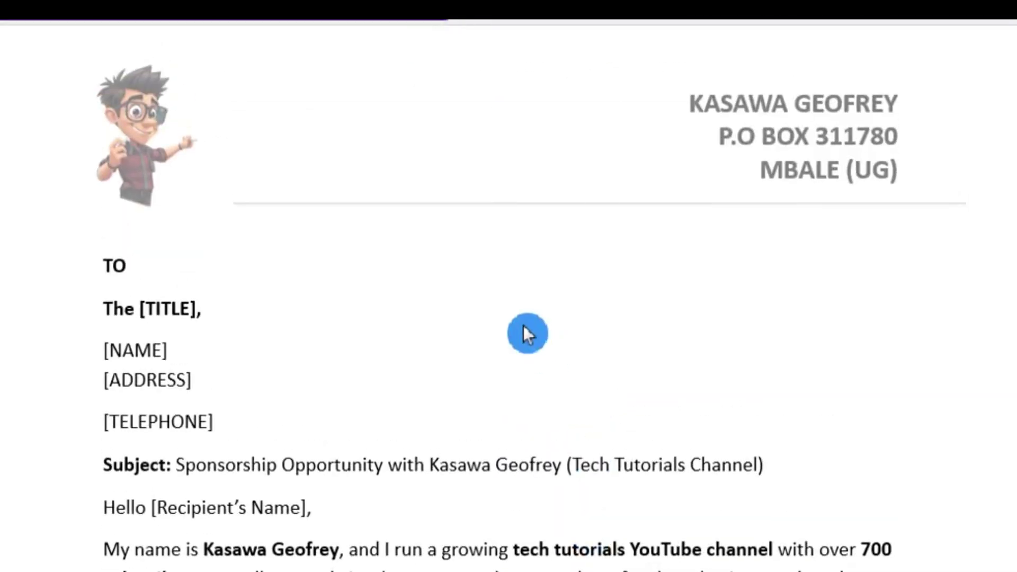
{"action": "scroll", "coordinate": [576, 381], "scroll_direction": "down", "scroll_amount": 4}
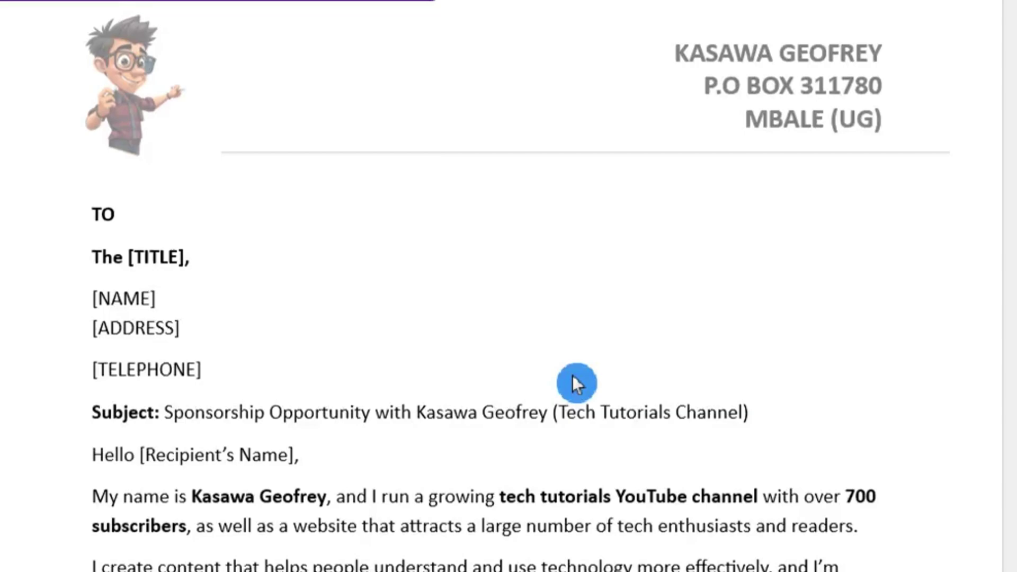
{"action": "scroll", "coordinate": [576, 381], "scroll_direction": "down", "scroll_amount": 8}
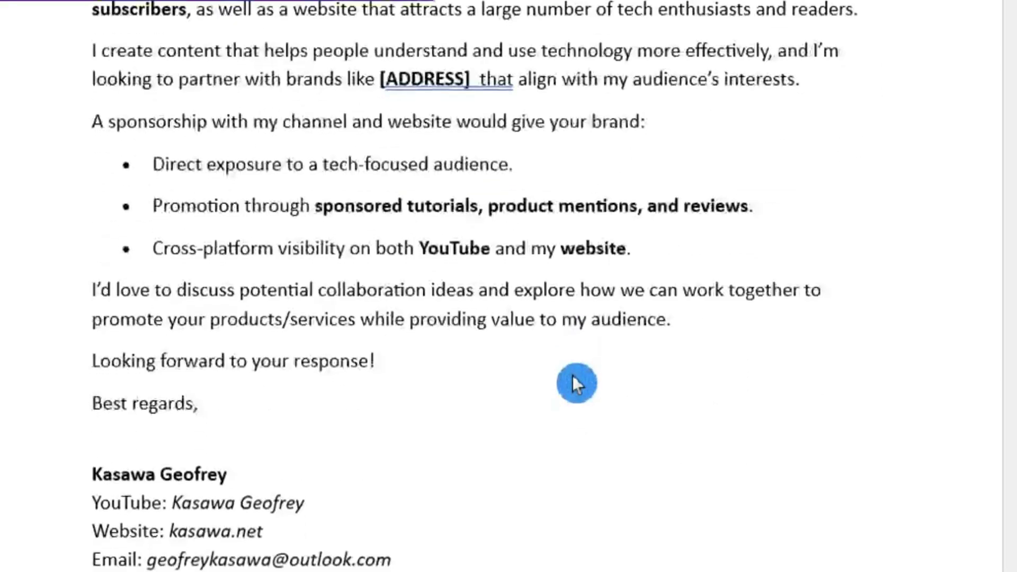
{"action": "scroll", "coordinate": [576, 382], "scroll_direction": "up", "scroll_amount": 12}
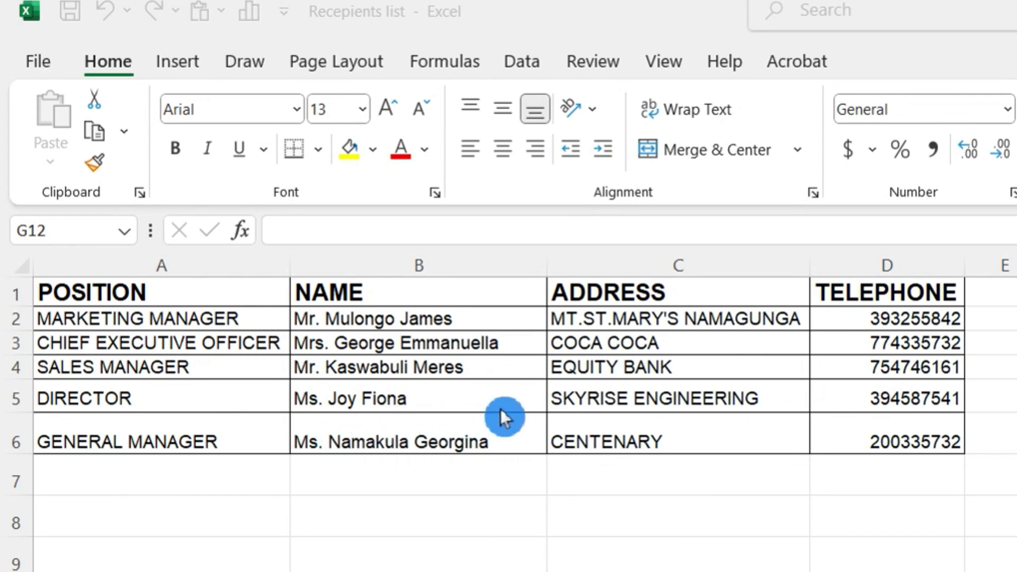
{"action": "scroll", "coordinate": [338, 337], "scroll_direction": "down", "scroll_amount": 4}
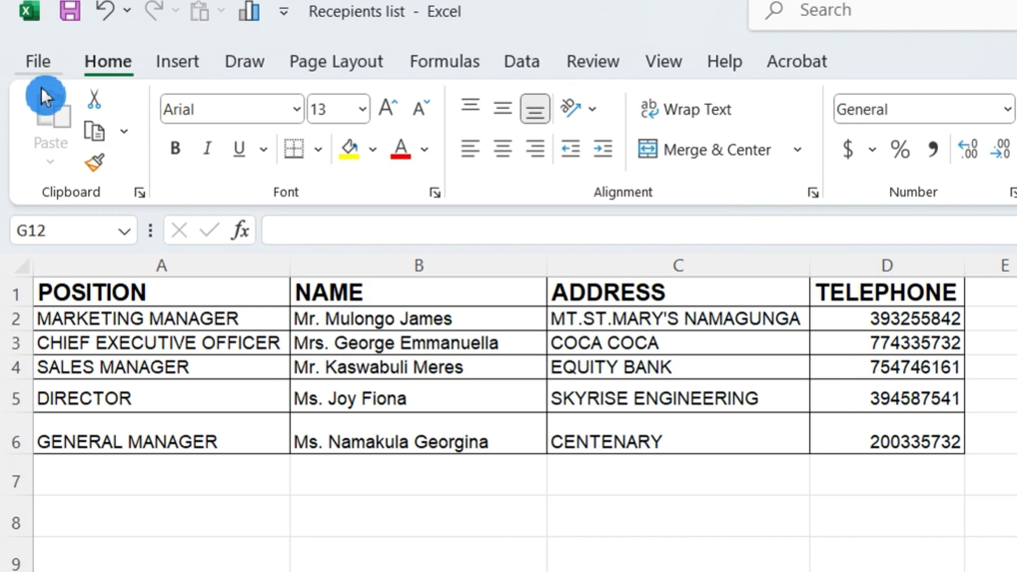
- Open the workbook's Save As options, then return to the Word sponsorship letter
{"action": "left_click", "coordinate": [38, 61]}
{"action": "left_click", "coordinate": [78, 396]}
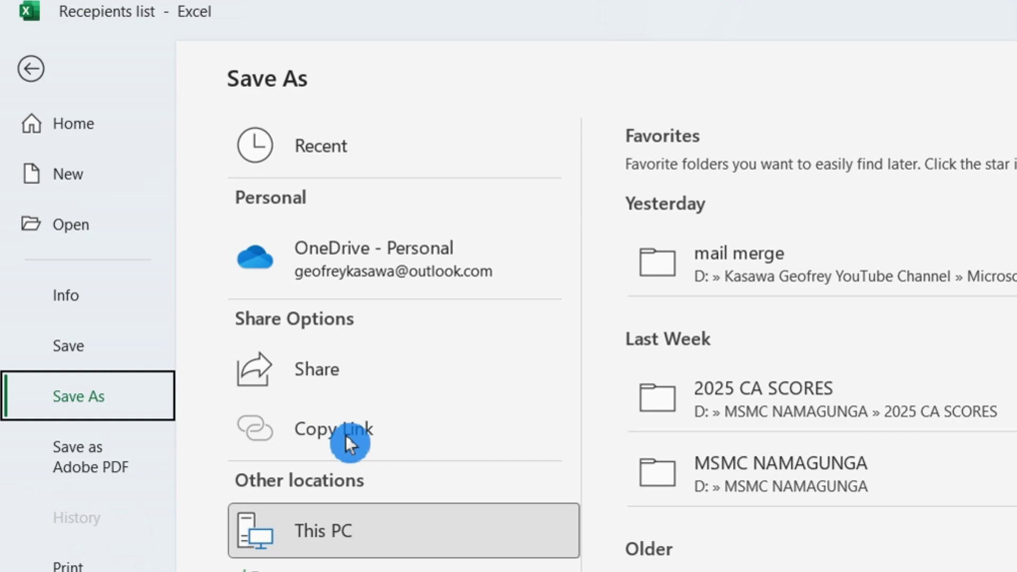
{"action": "left_click", "coordinate": [322, 42]}
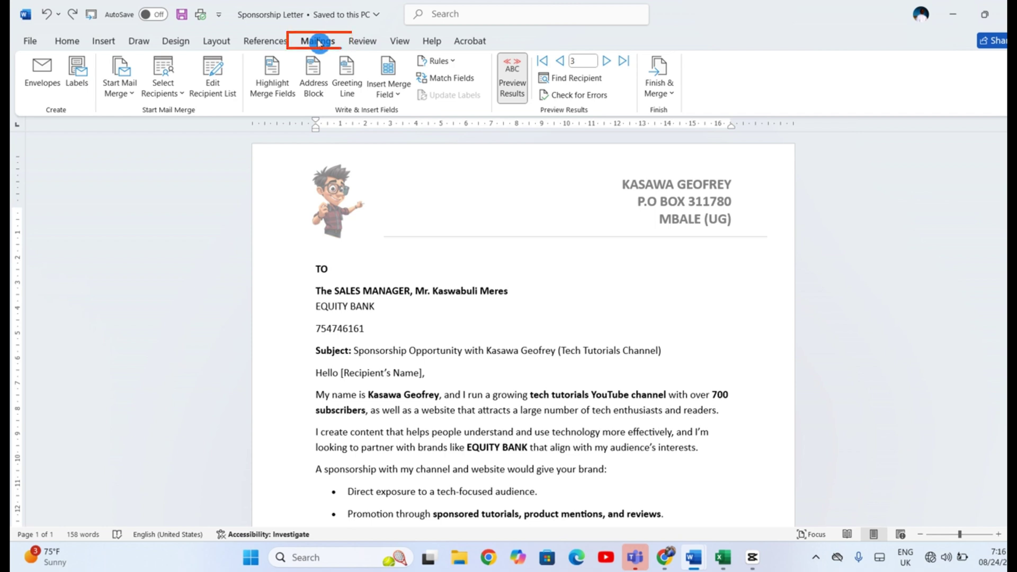
- Choose Letters as the mail merge document type for the sponsorship letter
{"action": "left_click", "coordinate": [130, 98]}
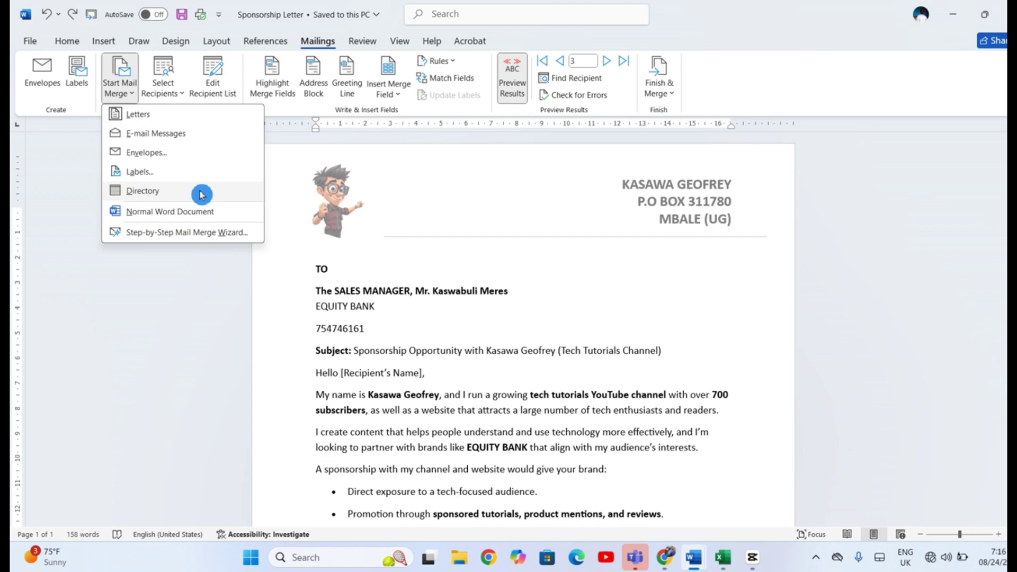
{"action": "left_click", "coordinate": [195, 120]}
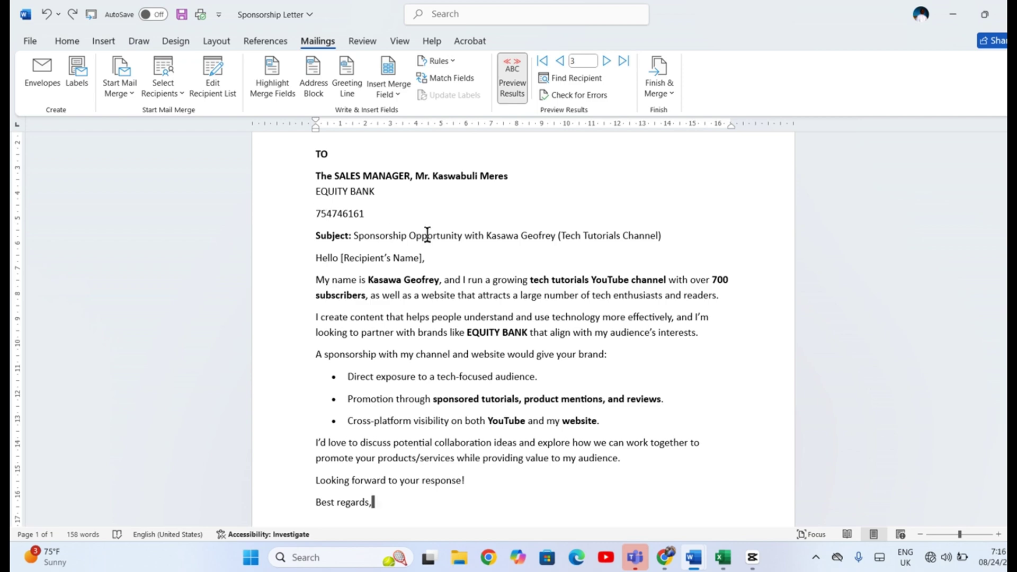
{"action": "left_click", "coordinate": [178, 94]}
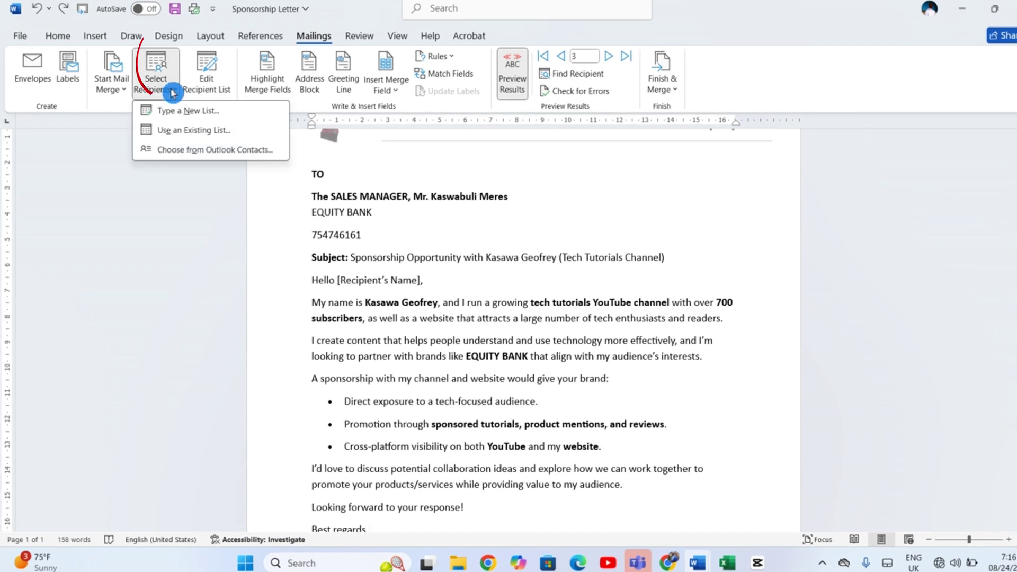
{"action": "left_click", "coordinate": [202, 130]}
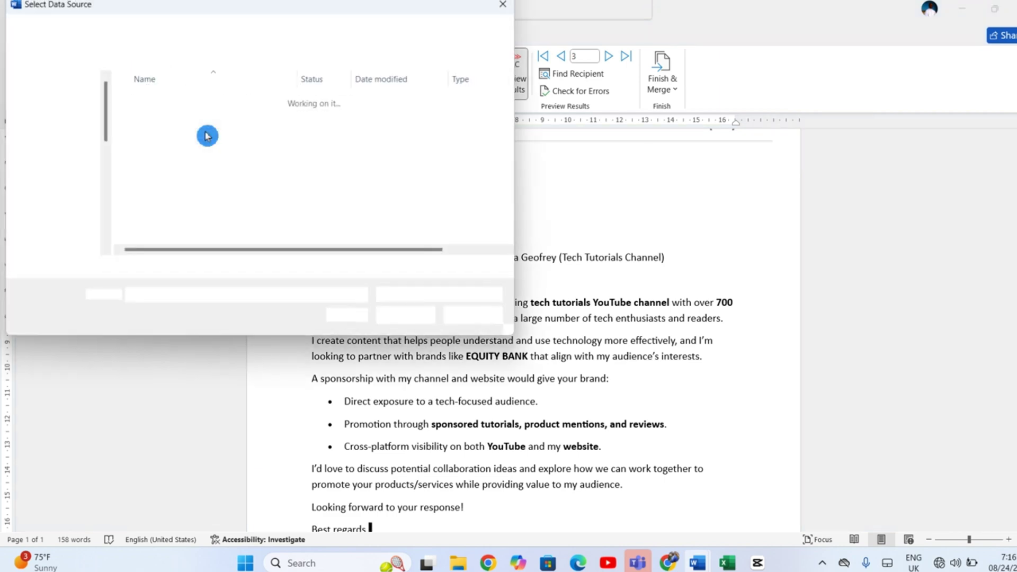
{"action": "left_click", "coordinate": [504, 4]}
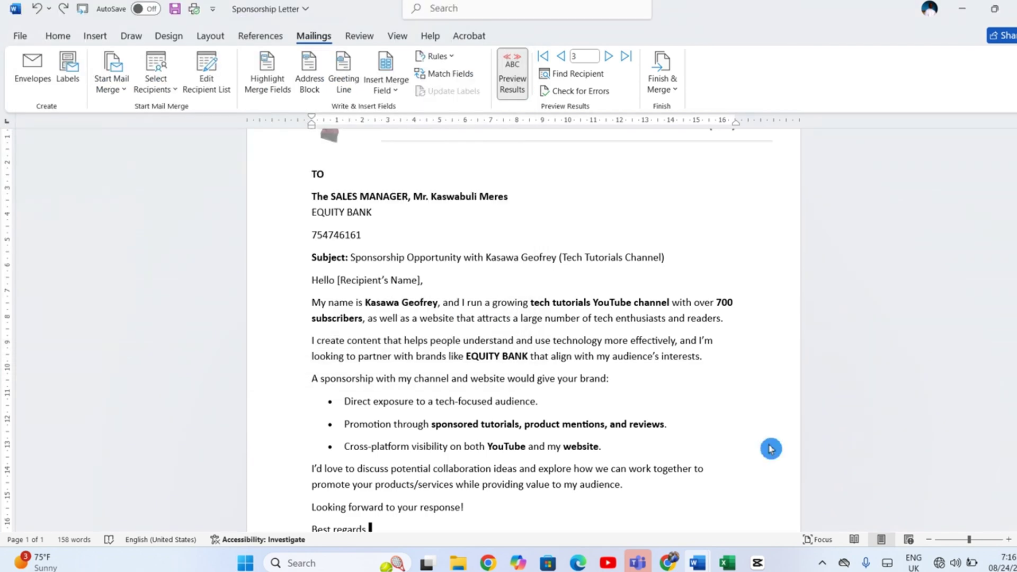
{"action": "left_click", "coordinate": [731, 563]}
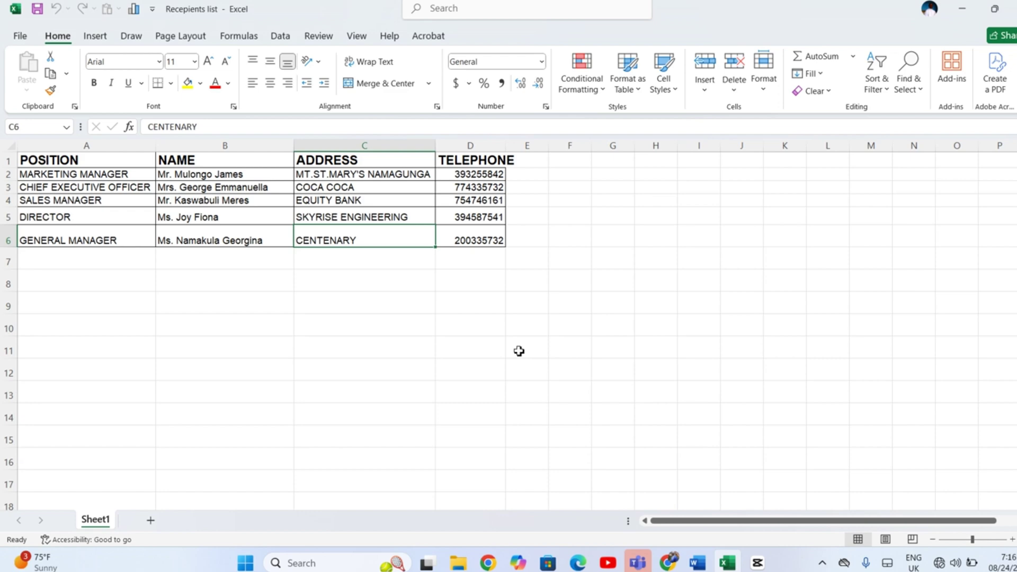
{"action": "left_click", "coordinate": [962, 20]}
{"action": "left_click", "coordinate": [155, 74]}
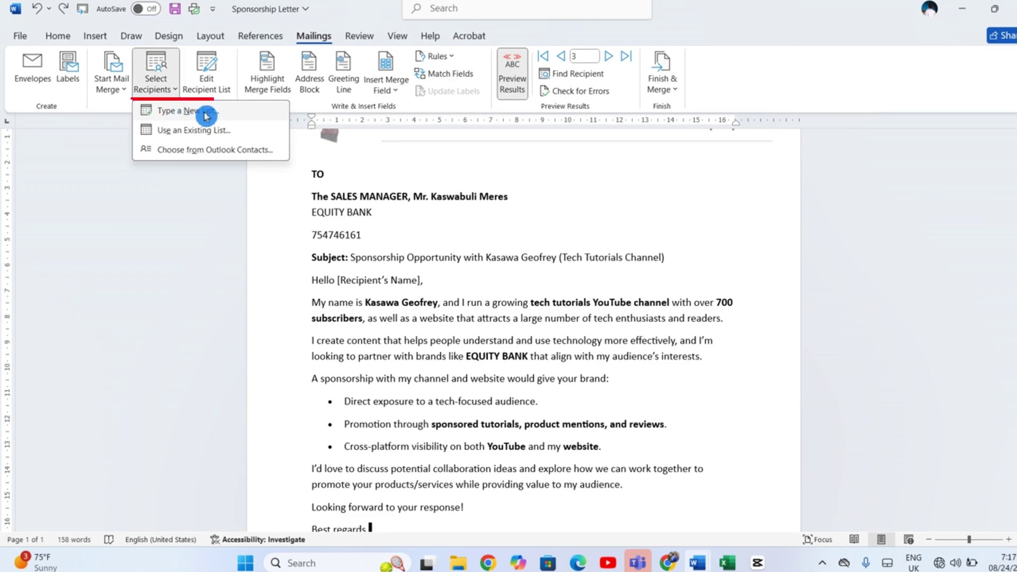
{"action": "left_click", "coordinate": [206, 116]}
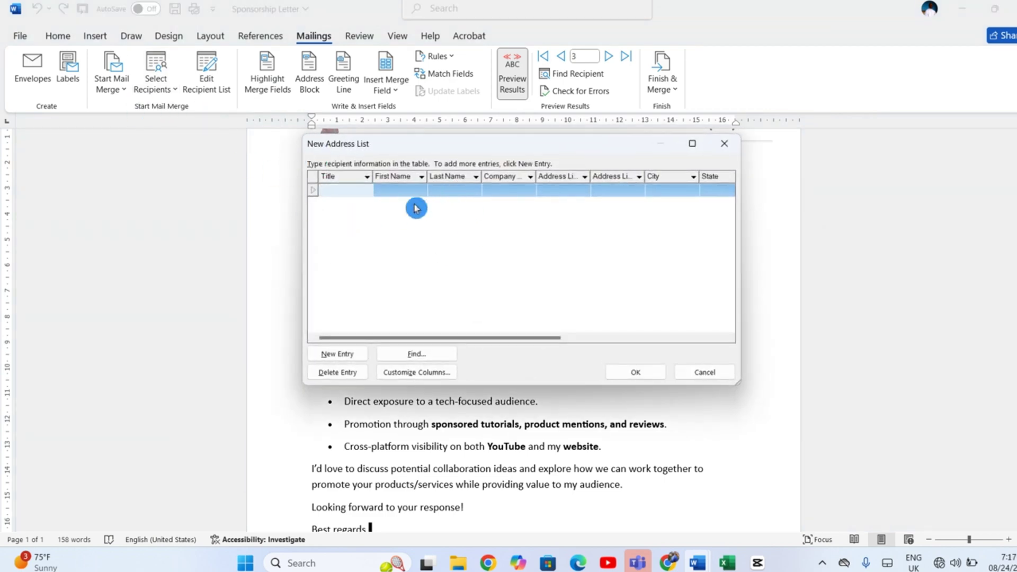
{"action": "left_click", "coordinate": [732, 151]}
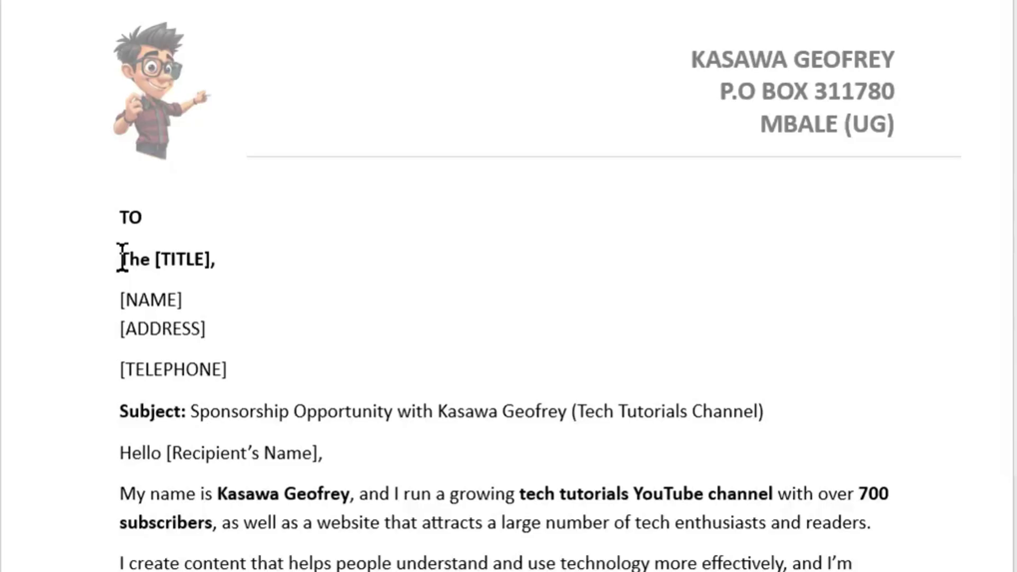
- Add a blank line above the title and replace [TITLE] with the POSITION merge field
{"action": "key", "text": "Return"}
{"action": "left_click", "coordinate": [163, 259]}
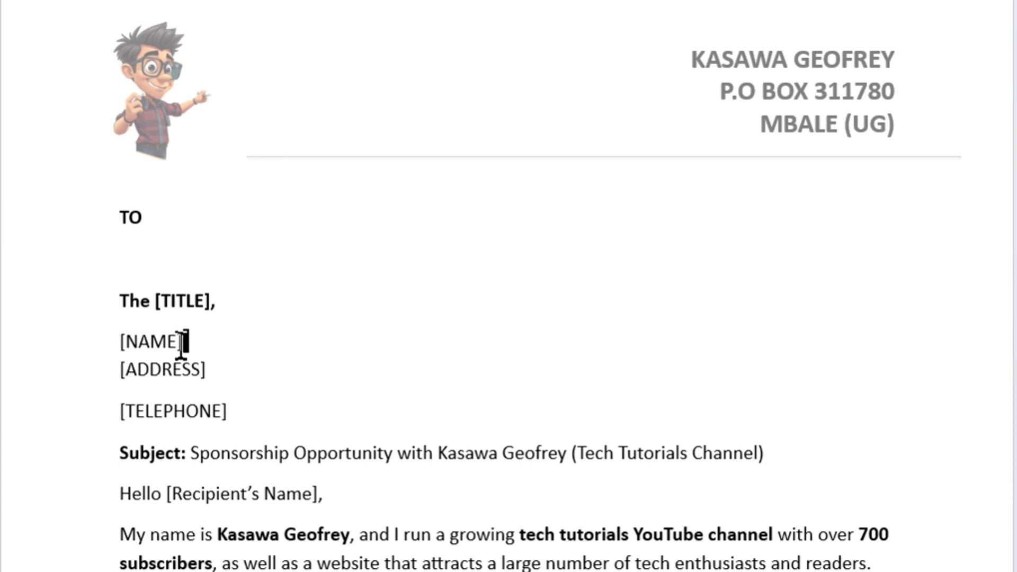
{"action": "left_click_drag", "start_coordinate": [183, 343], "coordinate": [121, 351]}
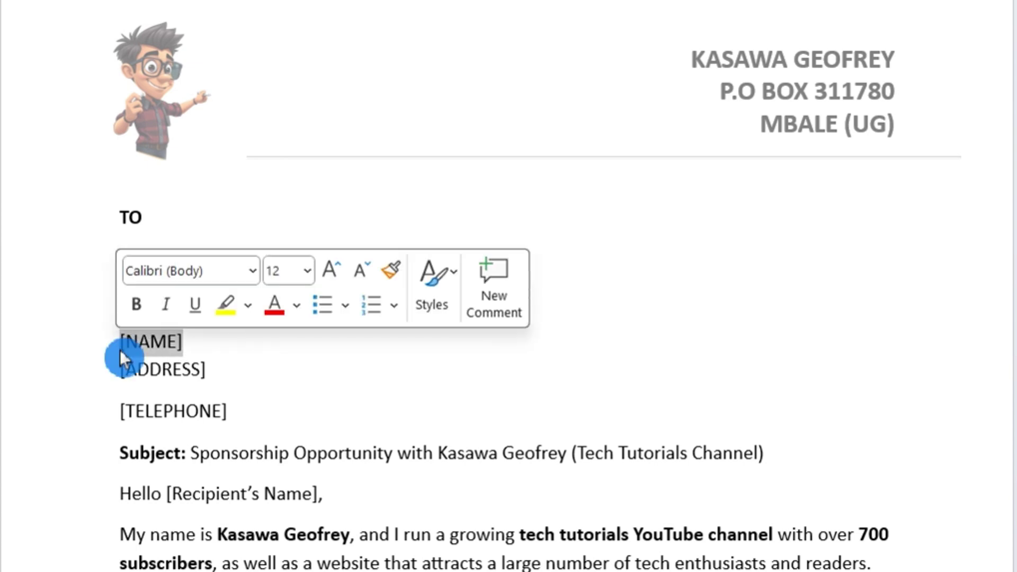
{"action": "left_click", "coordinate": [222, 376]}
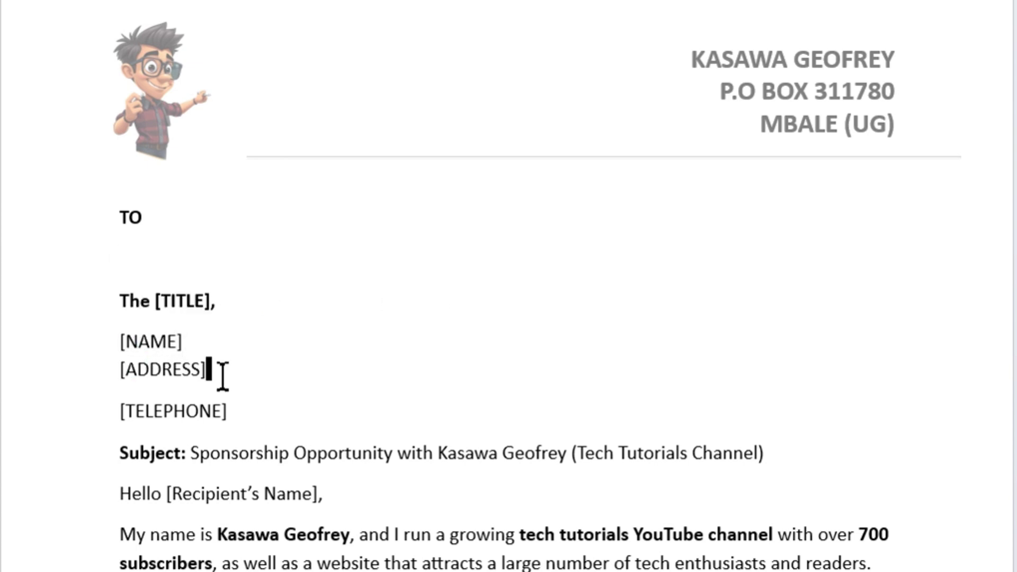
{"action": "left_click_drag", "start_coordinate": [223, 377], "coordinate": [120, 386]}
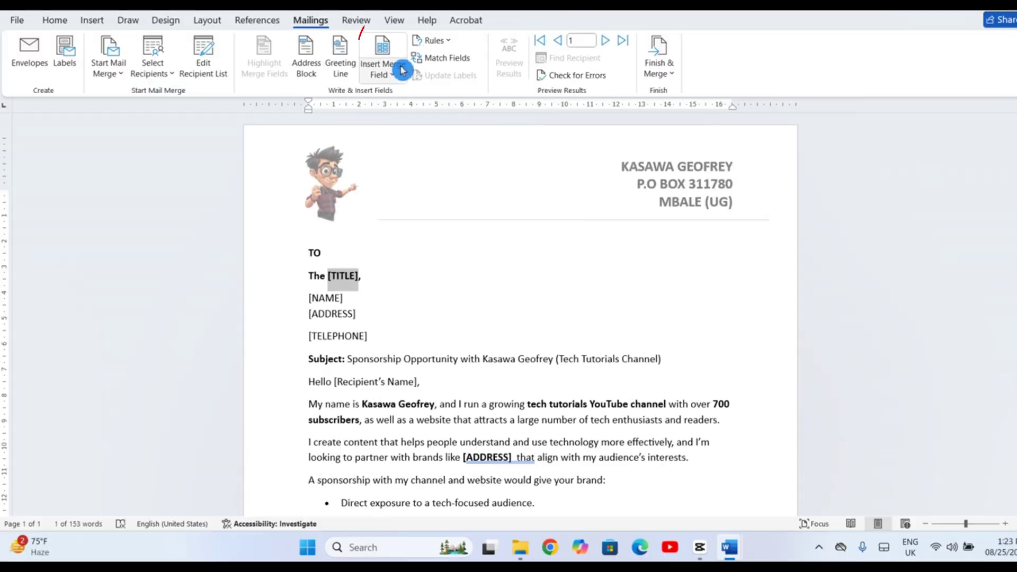
{"action": "left_click", "coordinate": [392, 70]}
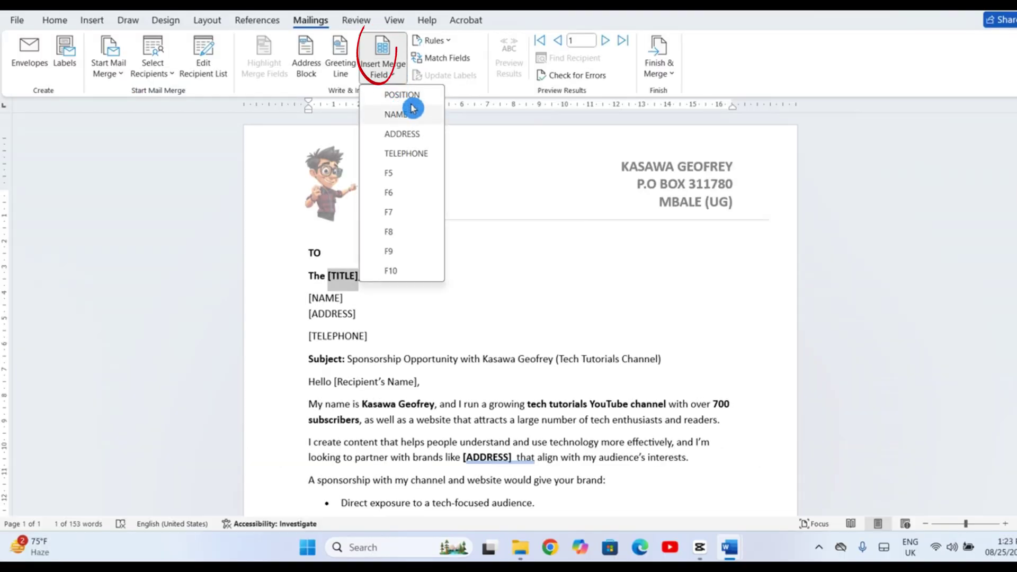
{"action": "left_click", "coordinate": [416, 96]}
- Replace [NAME] and [TELEPHONE] with the NAME and TELEPHONE merge fields
{"action": "left_click_drag", "start_coordinate": [344, 298], "coordinate": [310, 300]}
{"action": "left_click", "coordinate": [382, 64]}
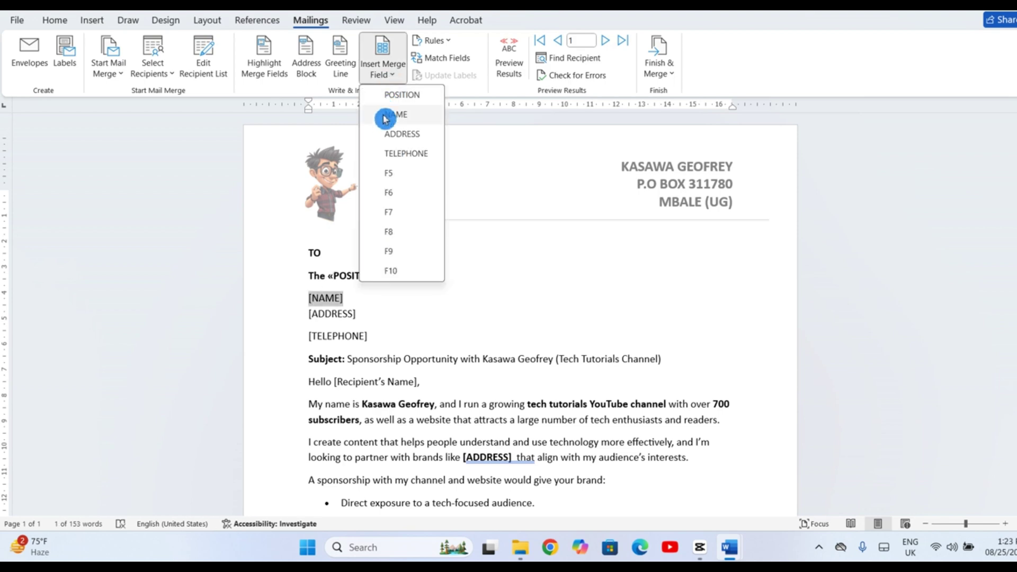
{"action": "left_click", "coordinate": [385, 118]}
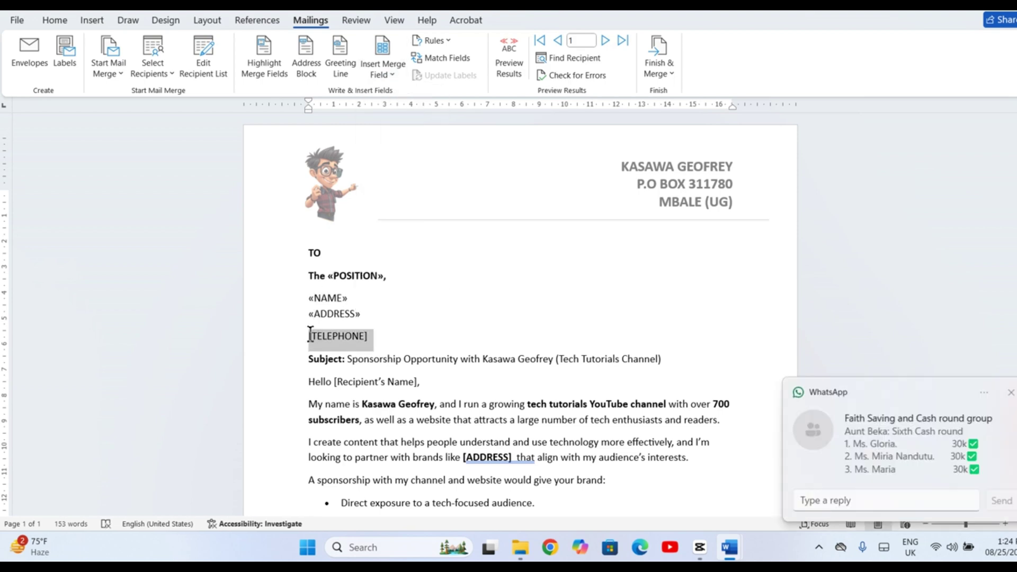
{"action": "left_click_drag", "start_coordinate": [309, 336], "coordinate": [309, 336]}
{"action": "left_click", "coordinate": [393, 79]}
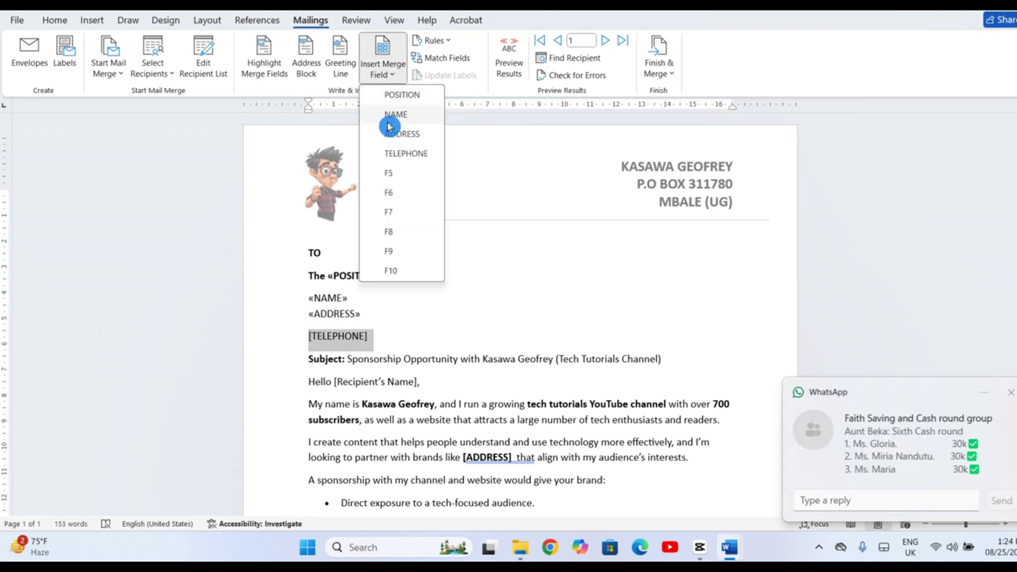
{"action": "left_click", "coordinate": [391, 153]}
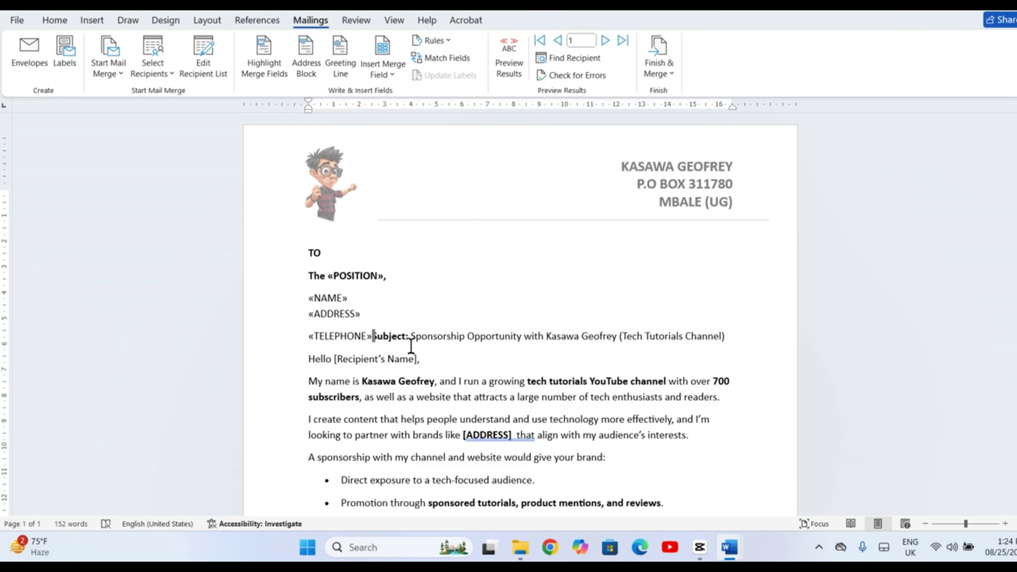
- Move the Subject line onto its own paragraph and preview the merged recipient data
{"action": "key", "text": "Return"}
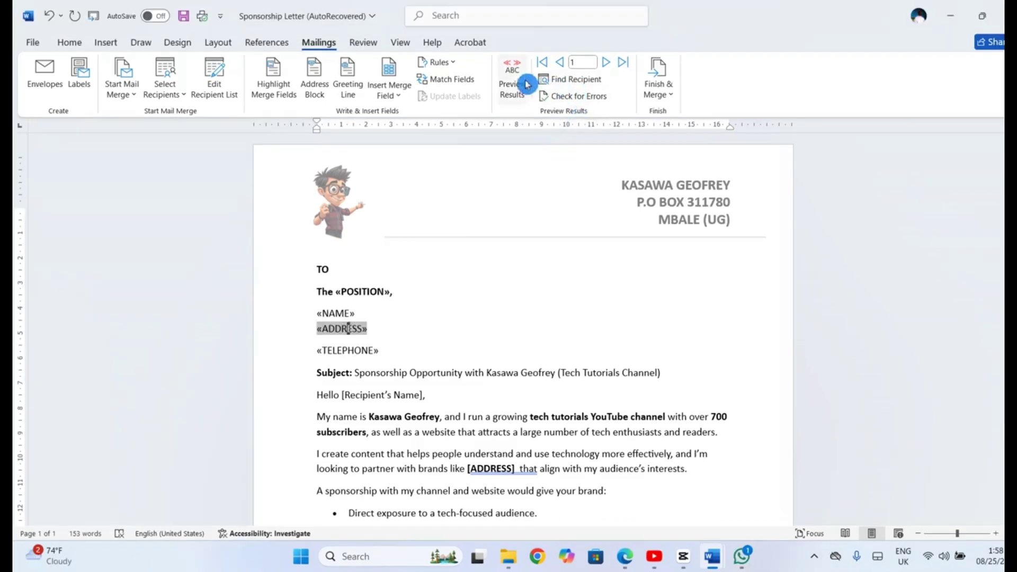
{"action": "left_click", "coordinate": [516, 69]}
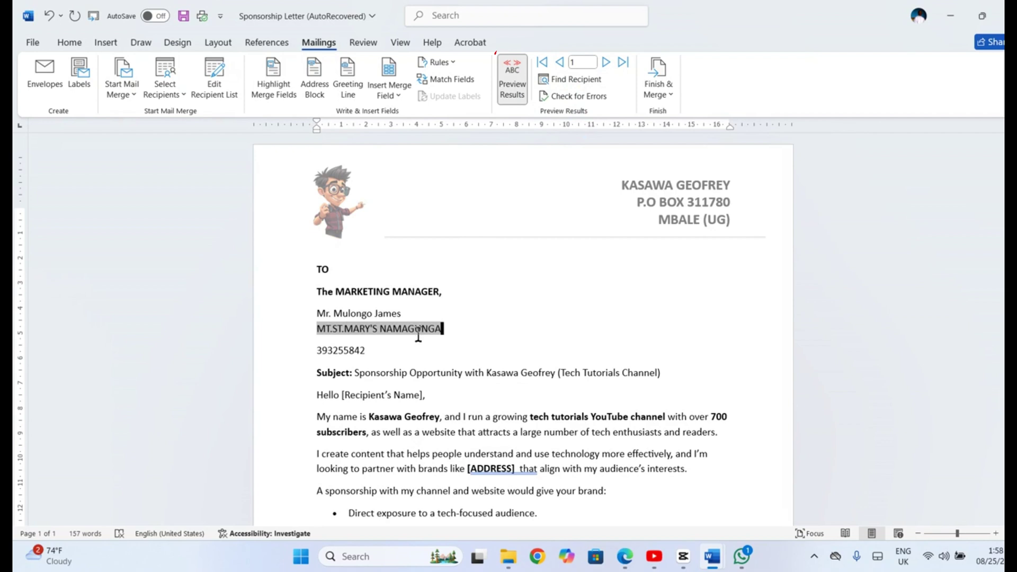
{"action": "triple_click", "coordinate": [334, 315]}
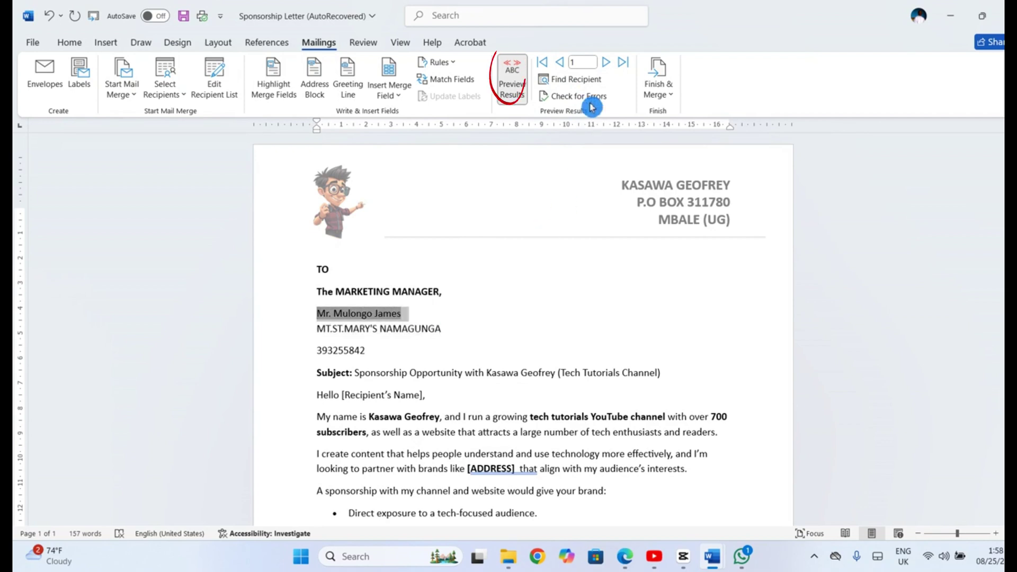
- Step forward through four recipients' letters, checking merged details, then go back one record
{"action": "left_click", "coordinate": [607, 67]}
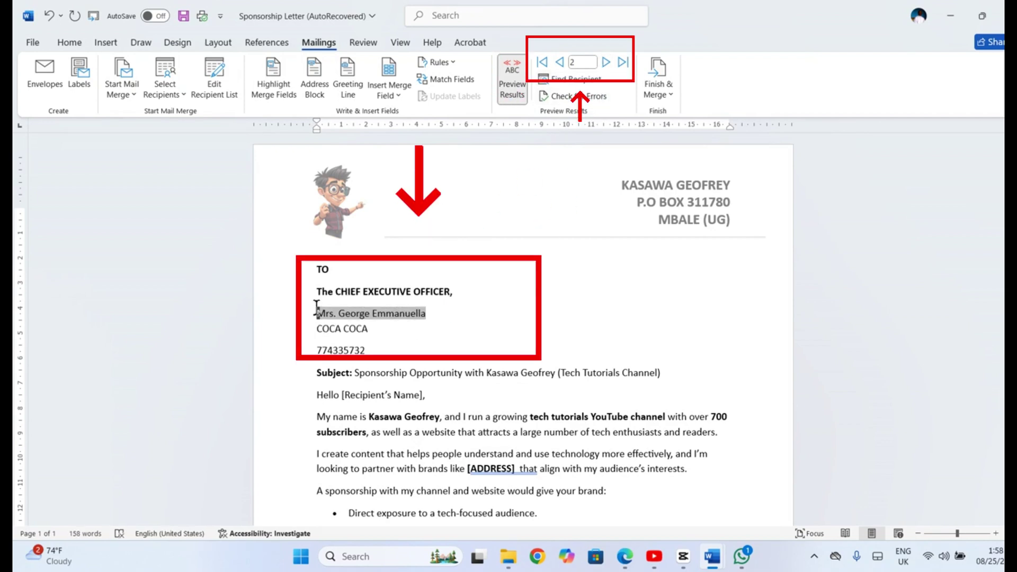
{"action": "triple_click", "coordinate": [362, 313]}
{"action": "left_click", "coordinate": [607, 67]}
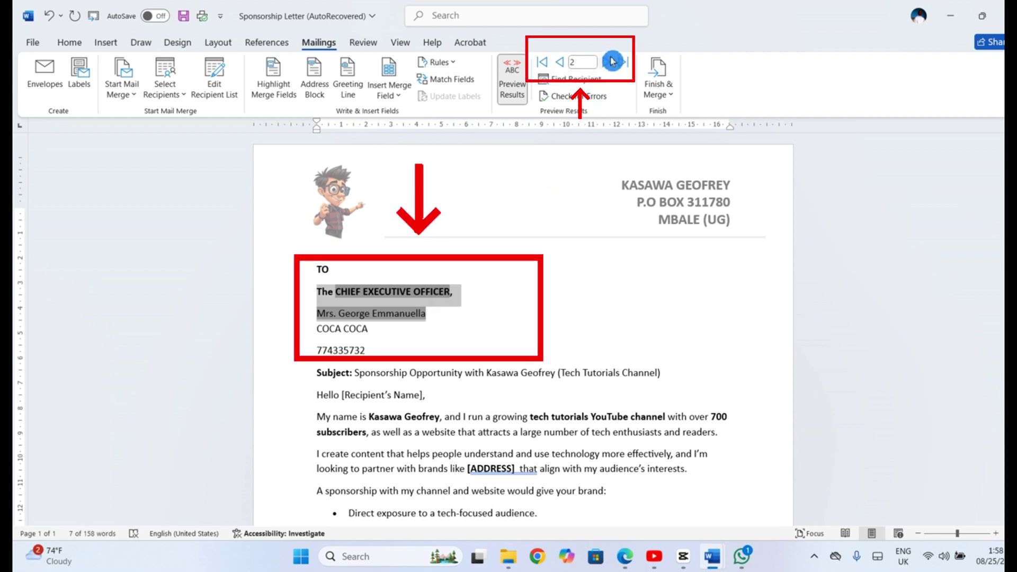
{"action": "left_click_drag", "start_coordinate": [335, 292], "coordinate": [378, 331]}
{"action": "left_click", "coordinate": [606, 63]}
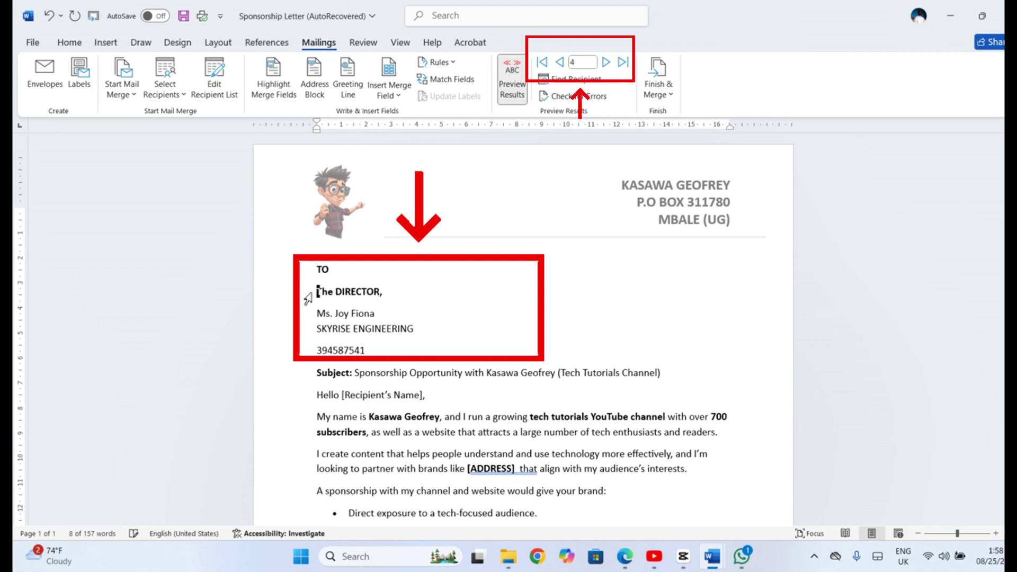
{"action": "left_click_drag", "start_coordinate": [335, 291], "coordinate": [416, 330]}
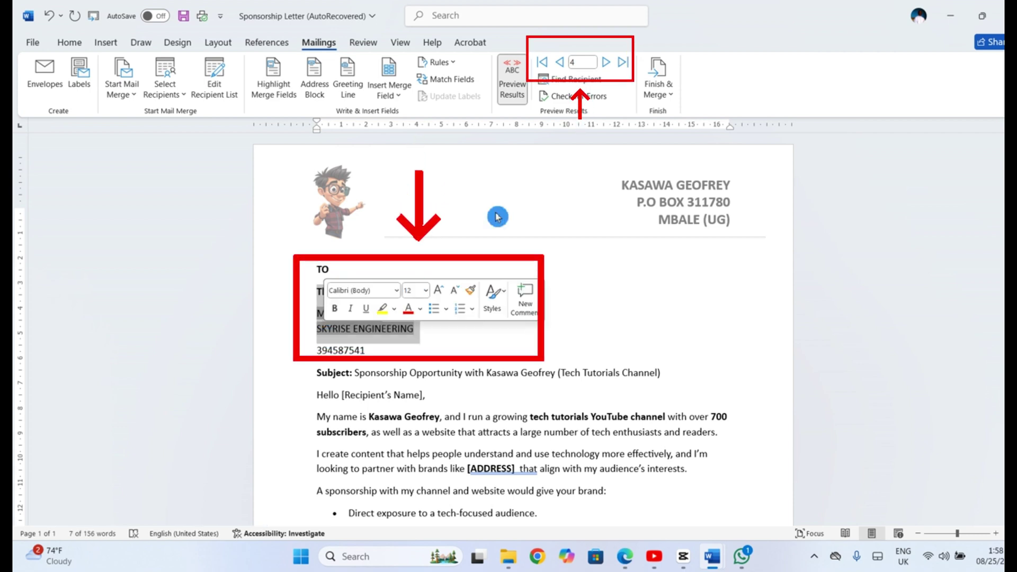
{"action": "left_click", "coordinate": [606, 62]}
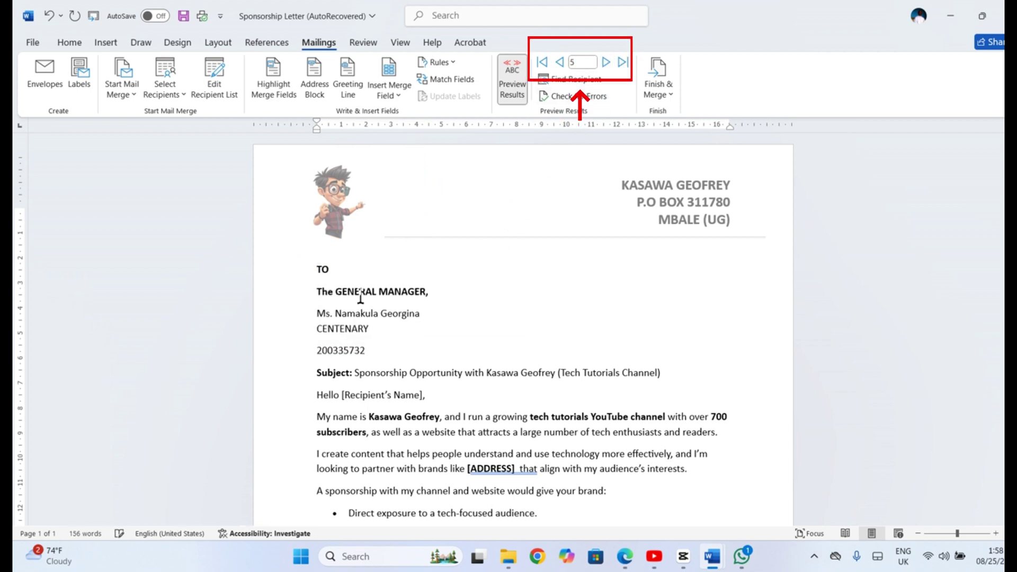
{"action": "left_click_drag", "start_coordinate": [297, 294], "coordinate": [290, 339]}
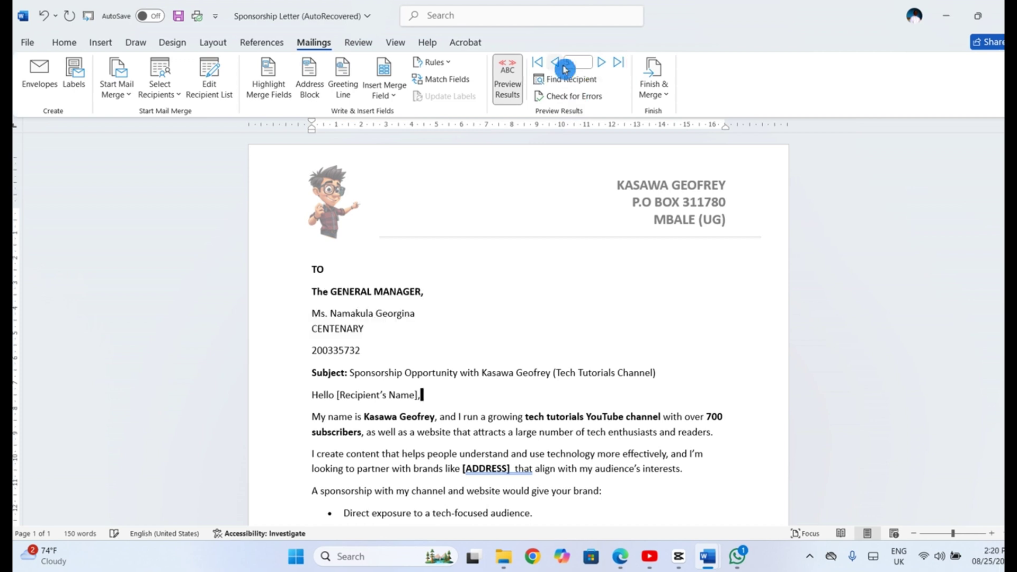
{"action": "left_click", "coordinate": [564, 65]}
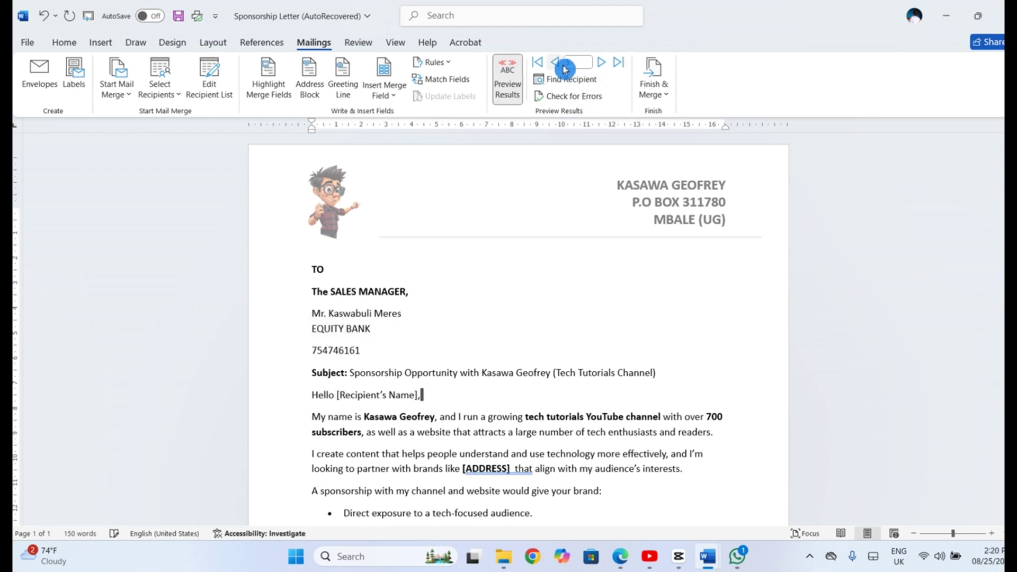
- Return to the first record and merge all records via Finish & Merge > Edit Individual Documents
{"action": "left_click", "coordinate": [565, 65]}
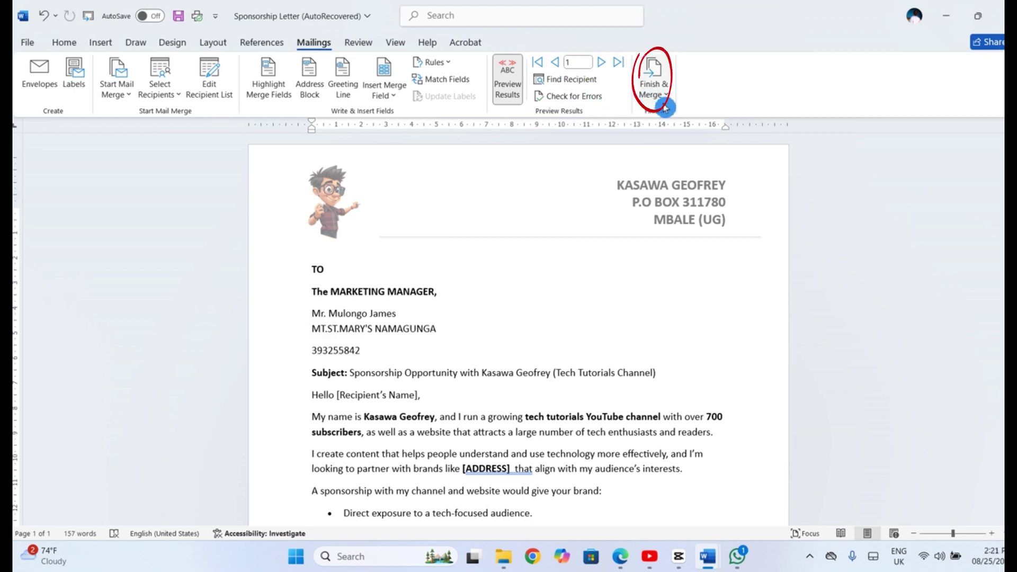
{"action": "left_click", "coordinate": [655, 90]}
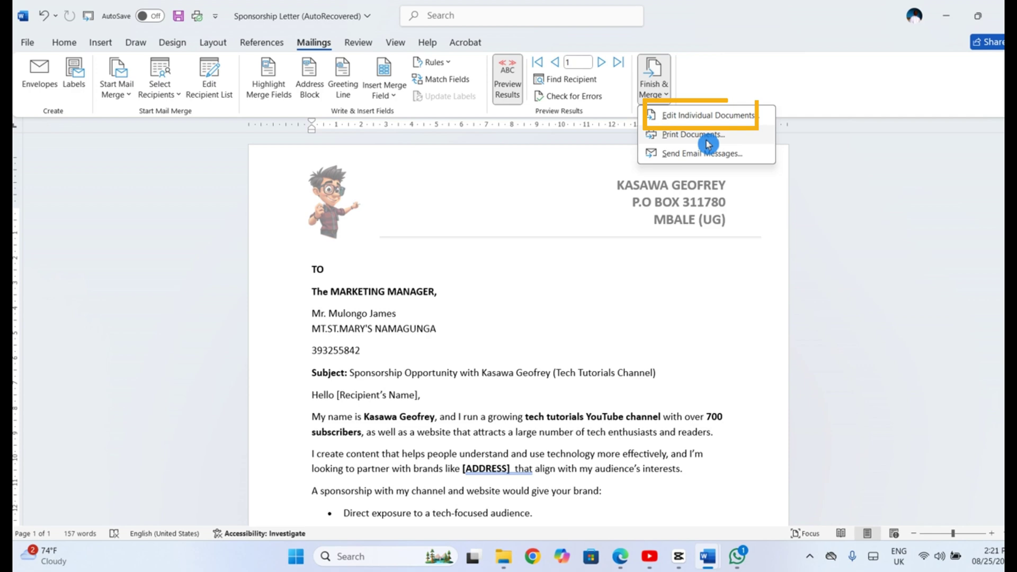
{"action": "left_click", "coordinate": [691, 115]}
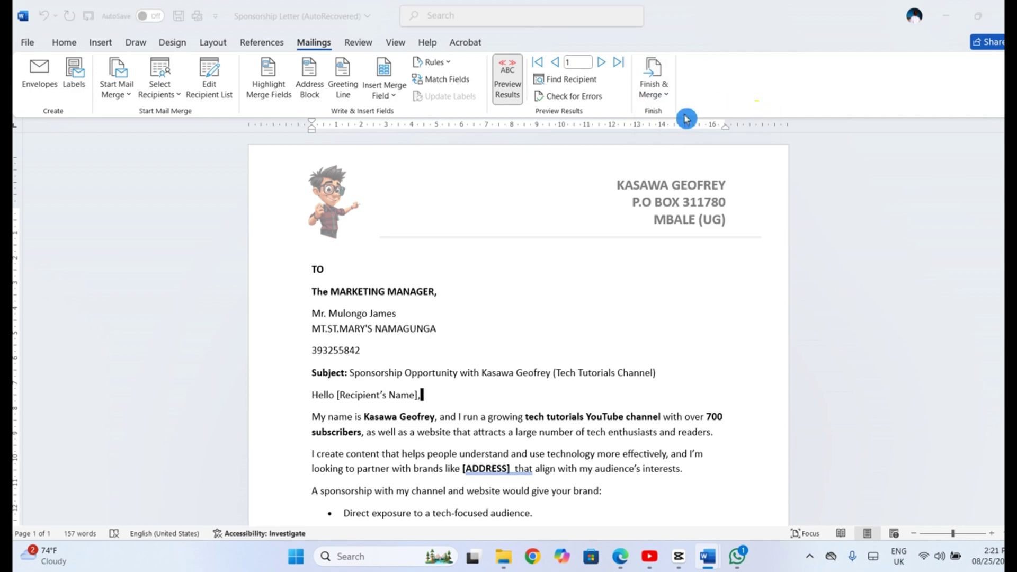
{"action": "left_click", "coordinate": [501, 303]}
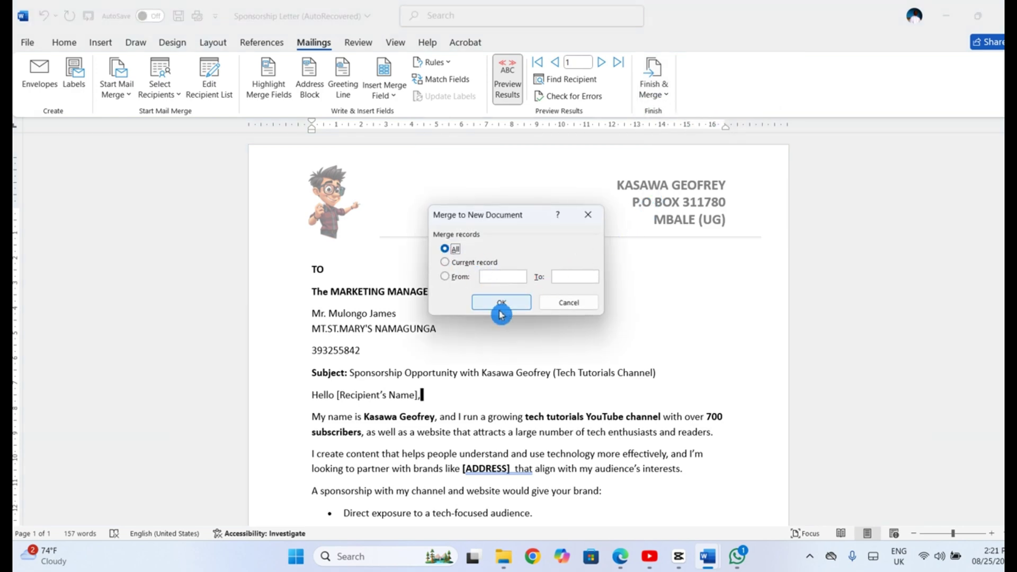
- Scroll through the merged Letters1 document to check each recipient's personalised letter
{"action": "scroll", "coordinate": [518, 371], "scroll_direction": "down", "scroll_amount": 10}
{"action": "scroll", "coordinate": [520, 373], "scroll_direction": "down", "scroll_amount": 12}
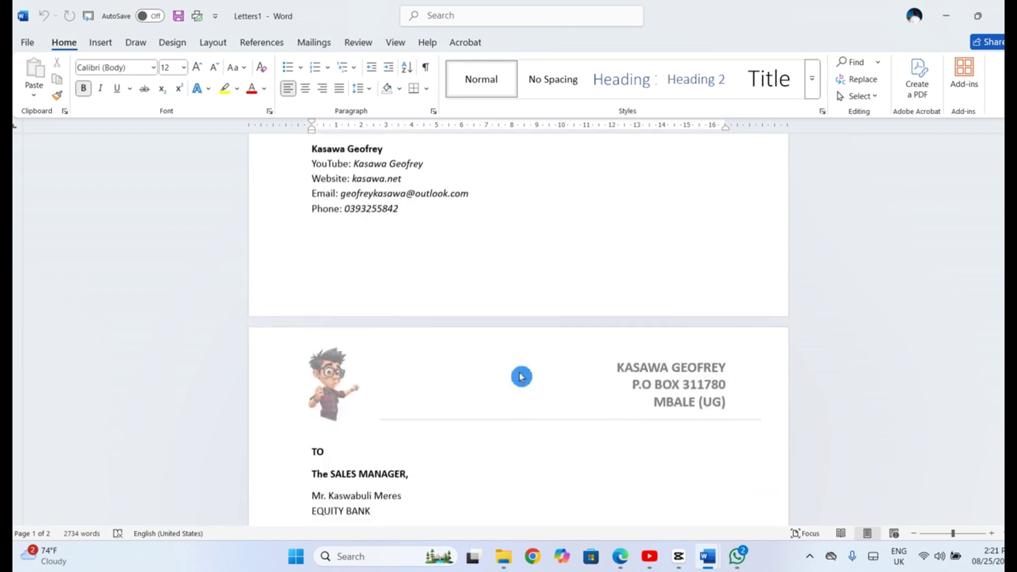
{"action": "scroll", "coordinate": [519, 373], "scroll_direction": "down", "scroll_amount": 15}
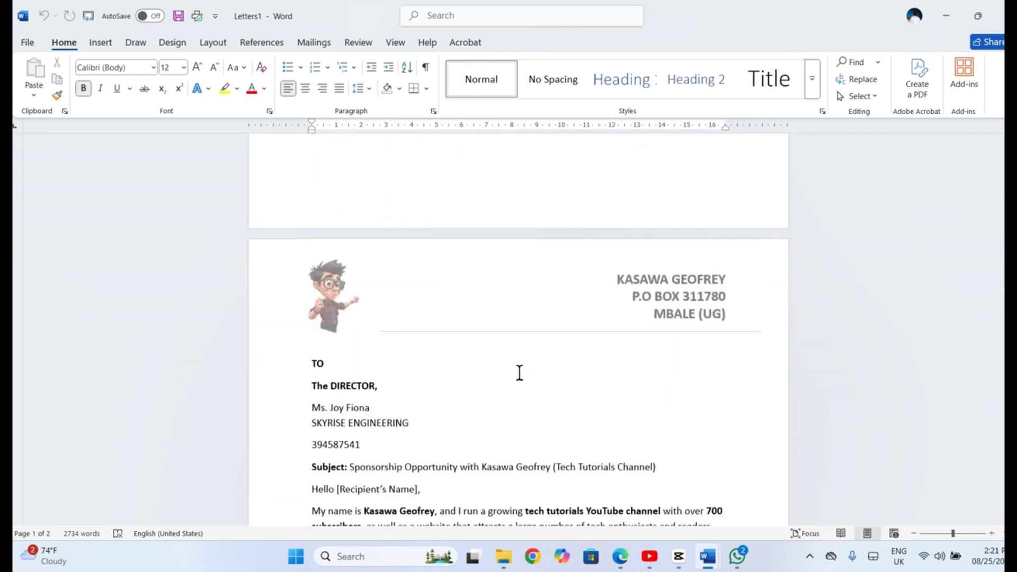
{"action": "scroll", "coordinate": [520, 373], "scroll_direction": "down", "scroll_amount": 8}
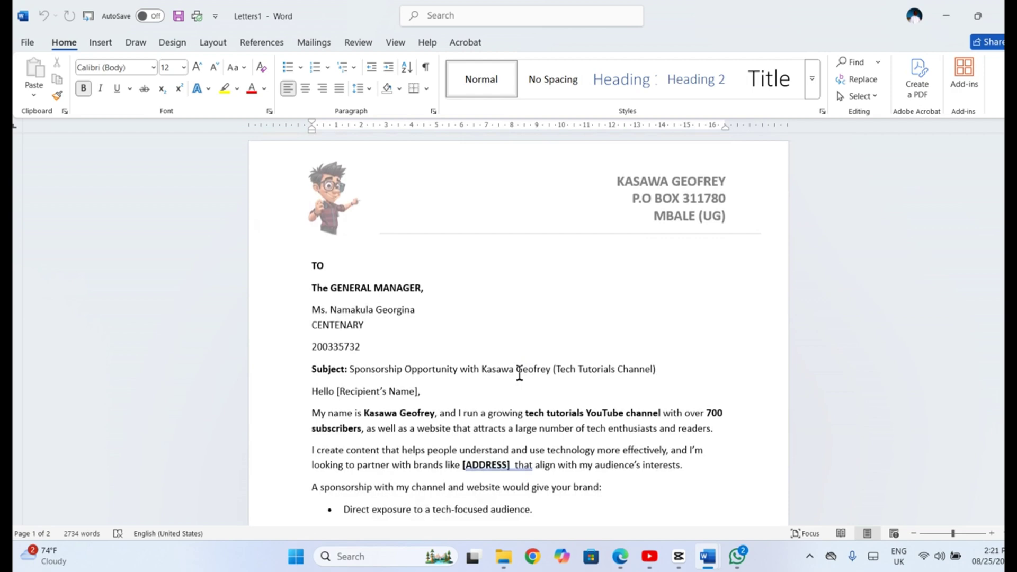
{"action": "scroll", "coordinate": [520, 373], "scroll_direction": "up", "scroll_amount": 3}
{"action": "scroll", "coordinate": [520, 373], "scroll_direction": "down", "scroll_amount": 15}
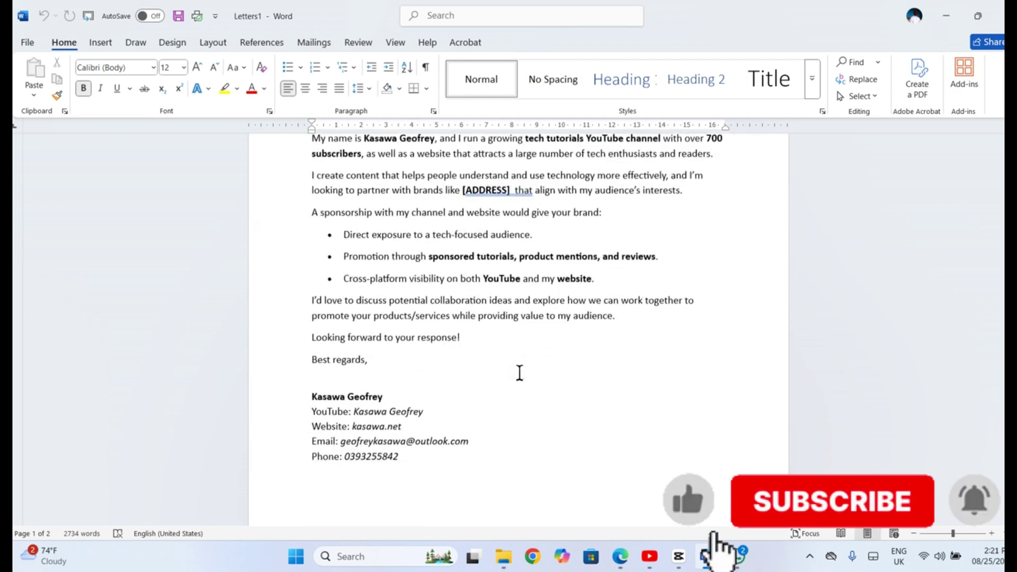
{"action": "scroll", "coordinate": [519, 373], "scroll_direction": "down", "scroll_amount": 15}
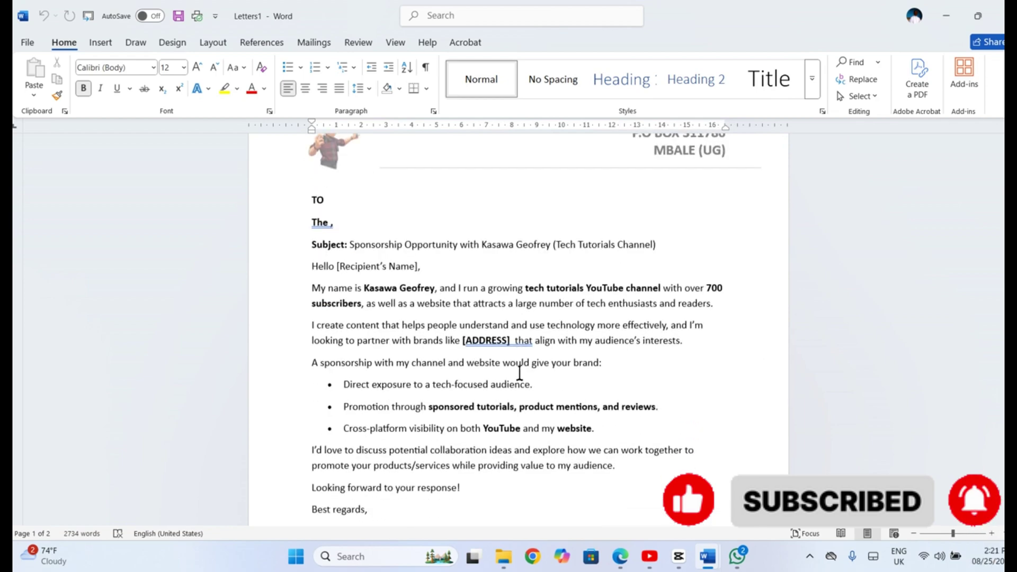
{"action": "scroll", "coordinate": [519, 372], "scroll_direction": "up", "scroll_amount": 10}
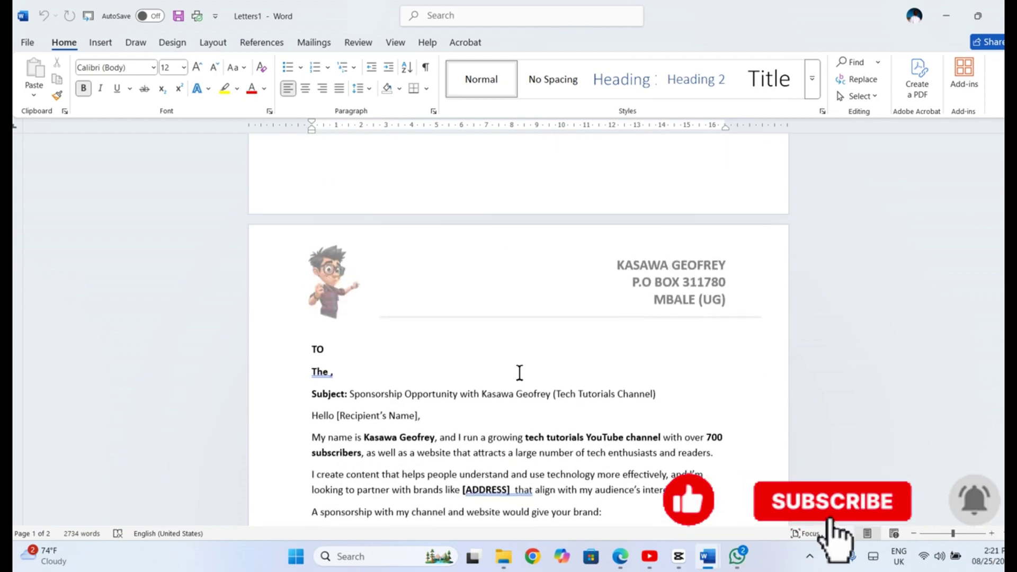
{"action": "scroll", "coordinate": [519, 373], "scroll_direction": "up", "scroll_amount": 15}
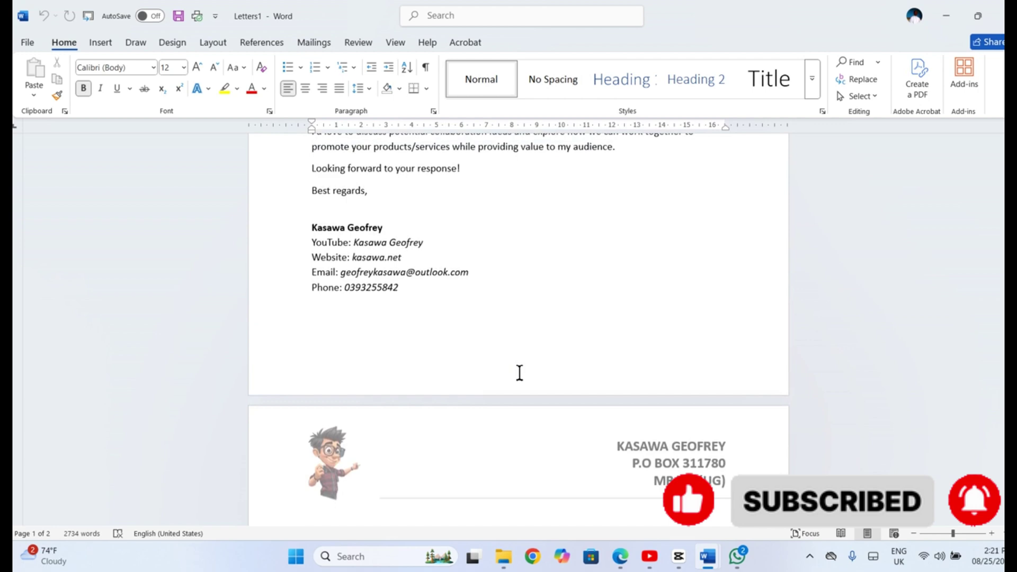
{"action": "scroll", "coordinate": [520, 373], "scroll_direction": "up", "scroll_amount": 10}
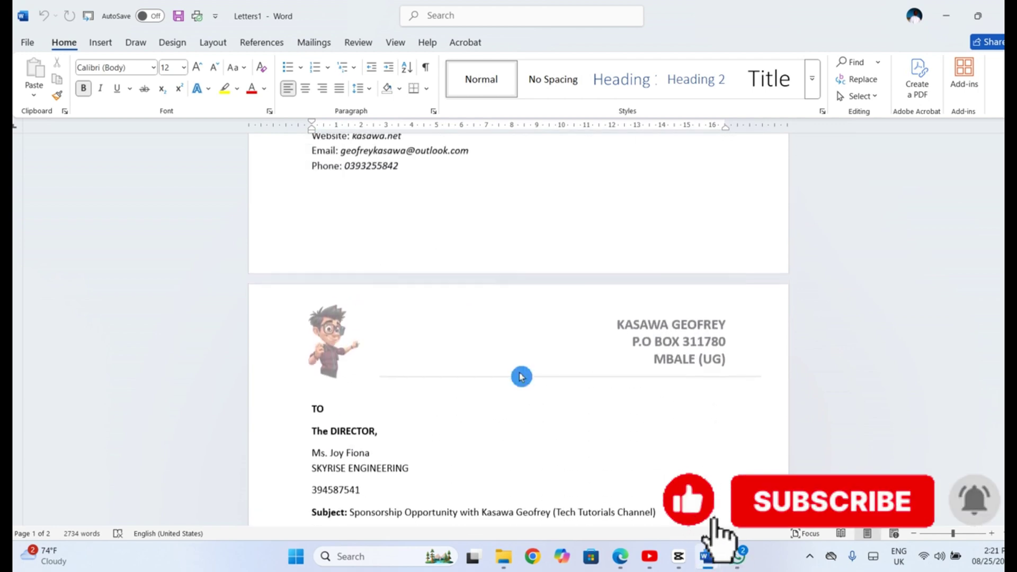
{"action": "scroll", "coordinate": [521, 376], "scroll_direction": "up", "scroll_amount": 10}
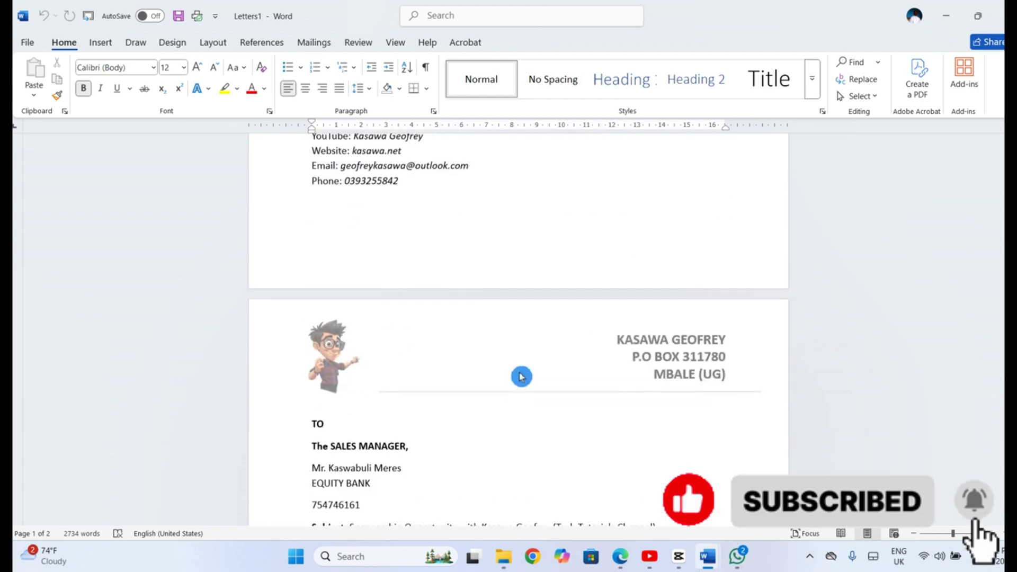
{"action": "scroll", "coordinate": [521, 377], "scroll_direction": "up", "scroll_amount": 10}
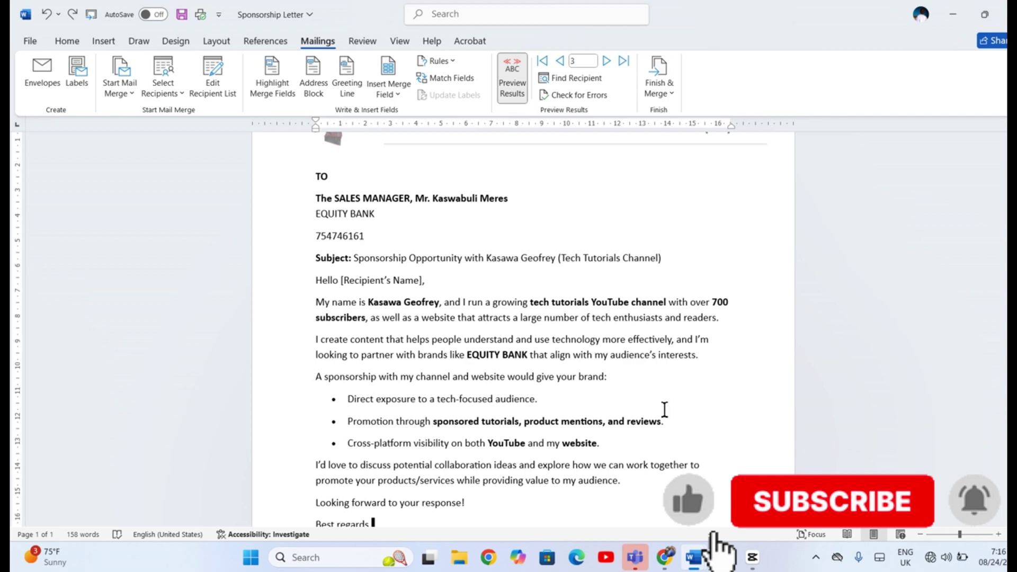
{"action": "left_click", "coordinate": [180, 73]}
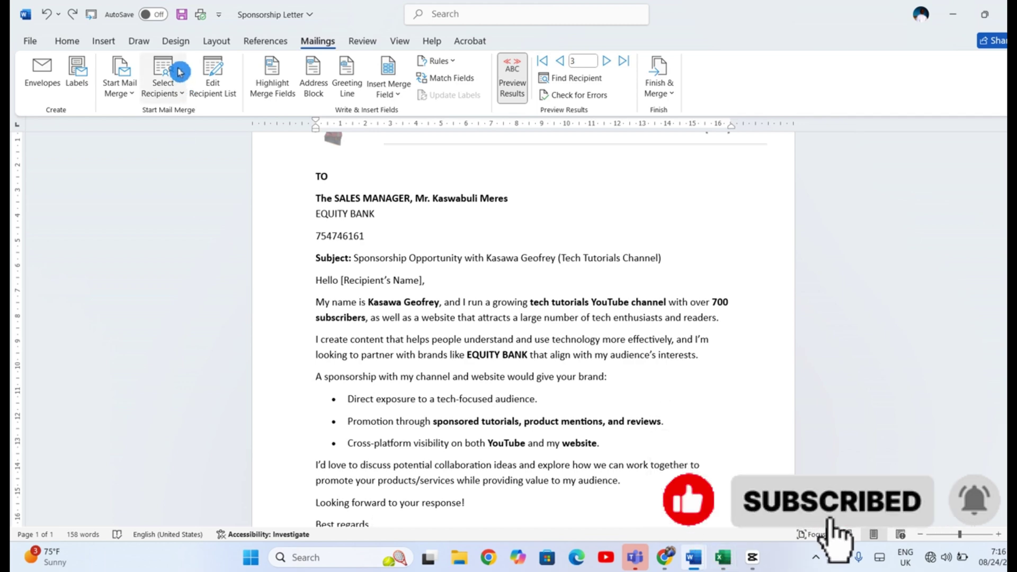
{"action": "left_click", "coordinate": [180, 95]}
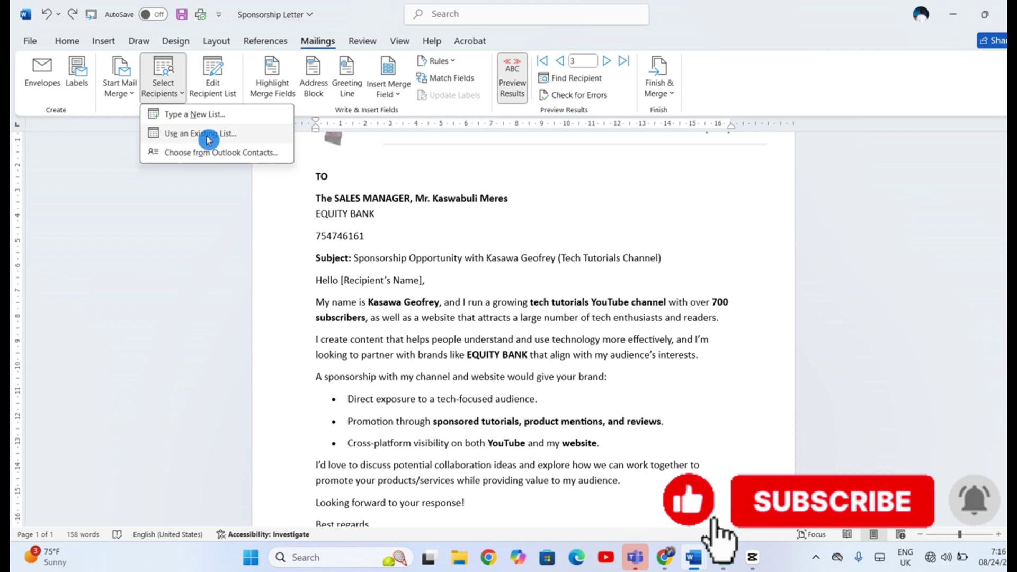
{"action": "left_click", "coordinate": [212, 116]}
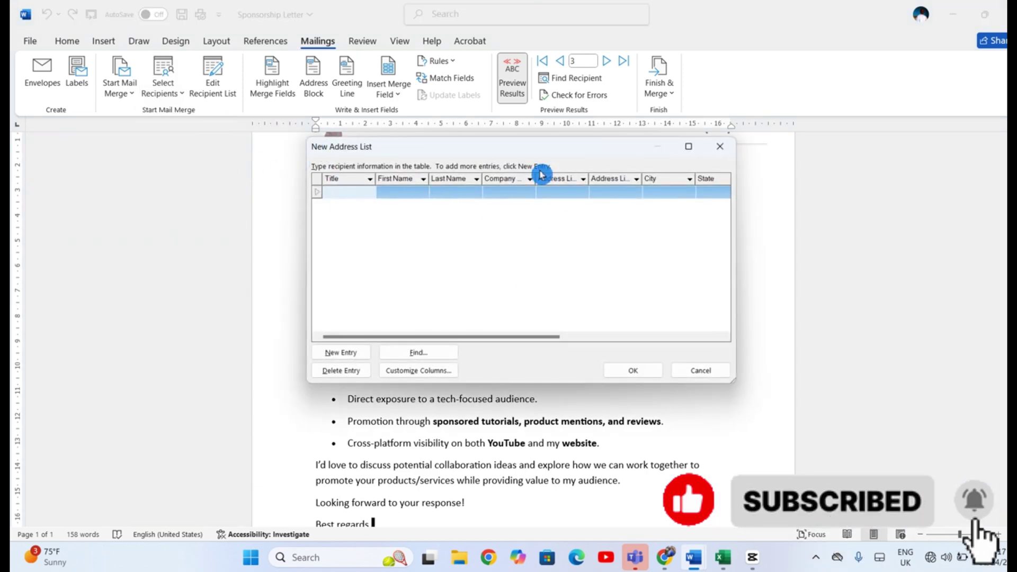
{"action": "left_click", "coordinate": [721, 147]}
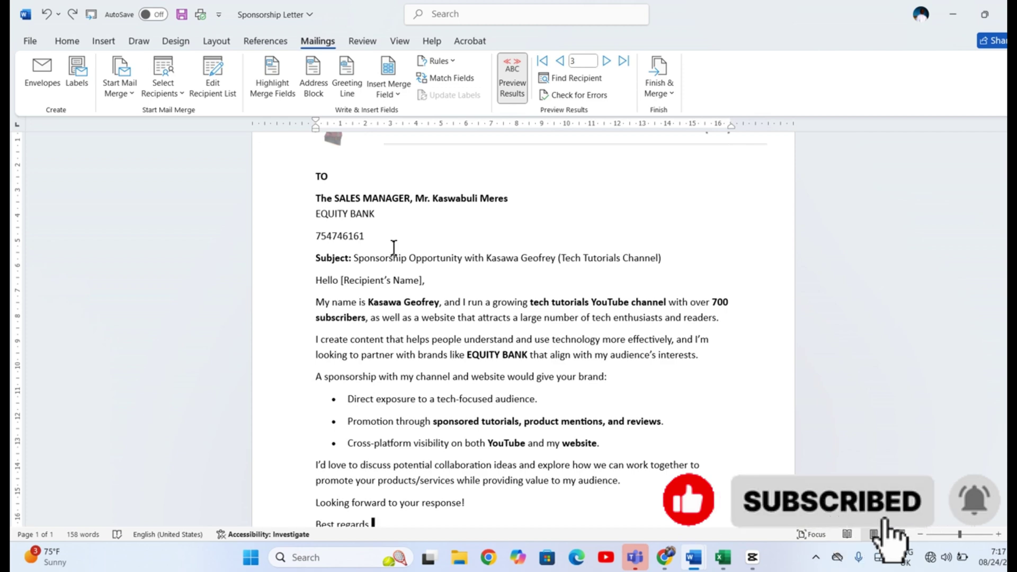